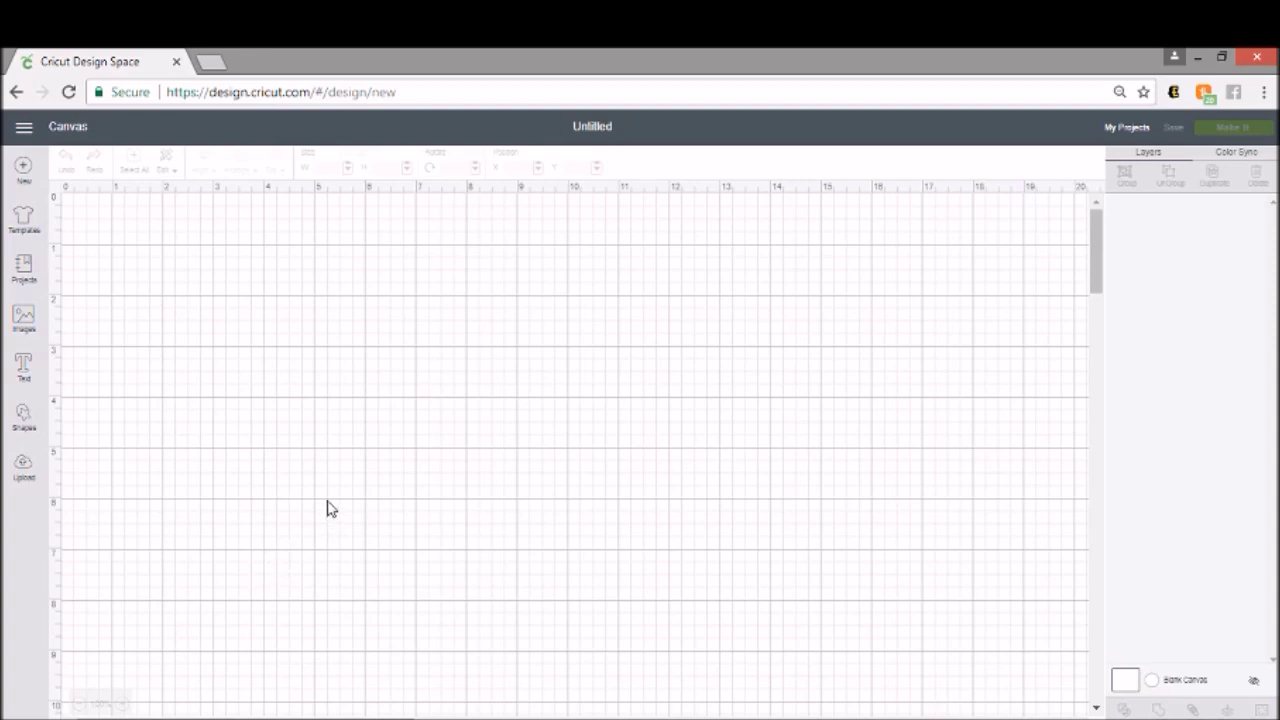
Open the C: drive in File Explorer and put the cursor in its Search box.
key(alt+Tab)
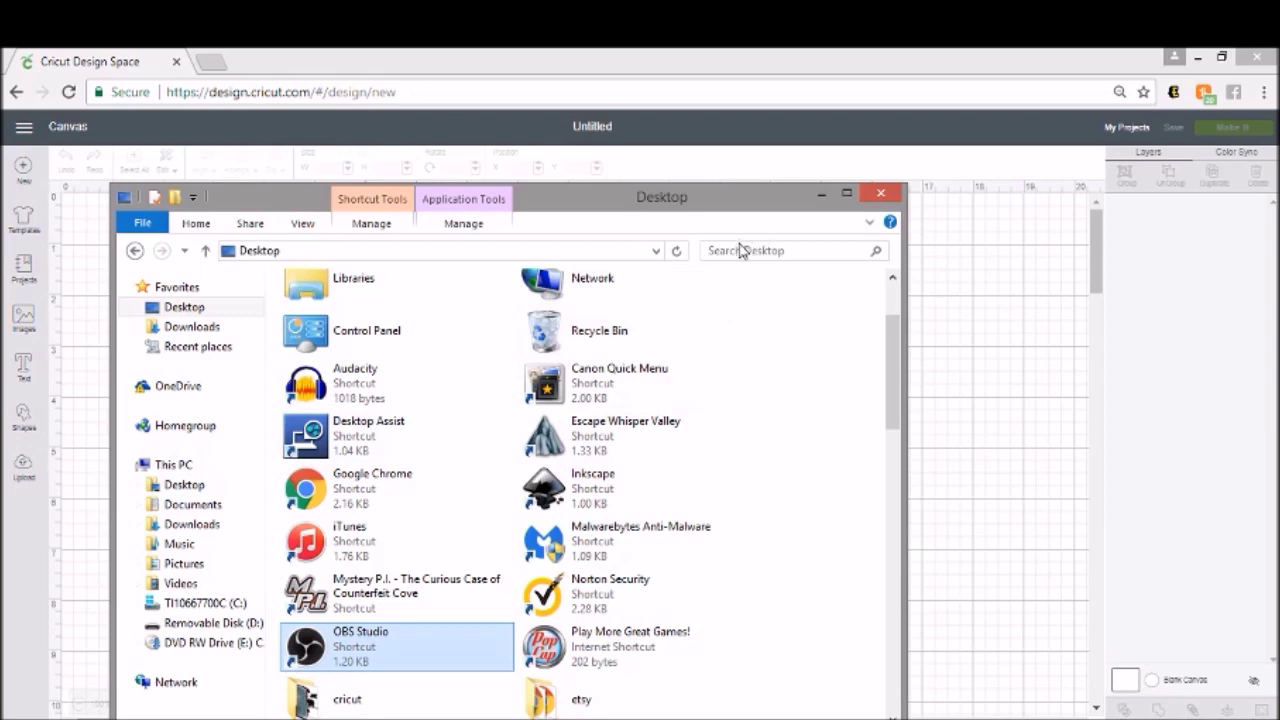
click(216, 604)
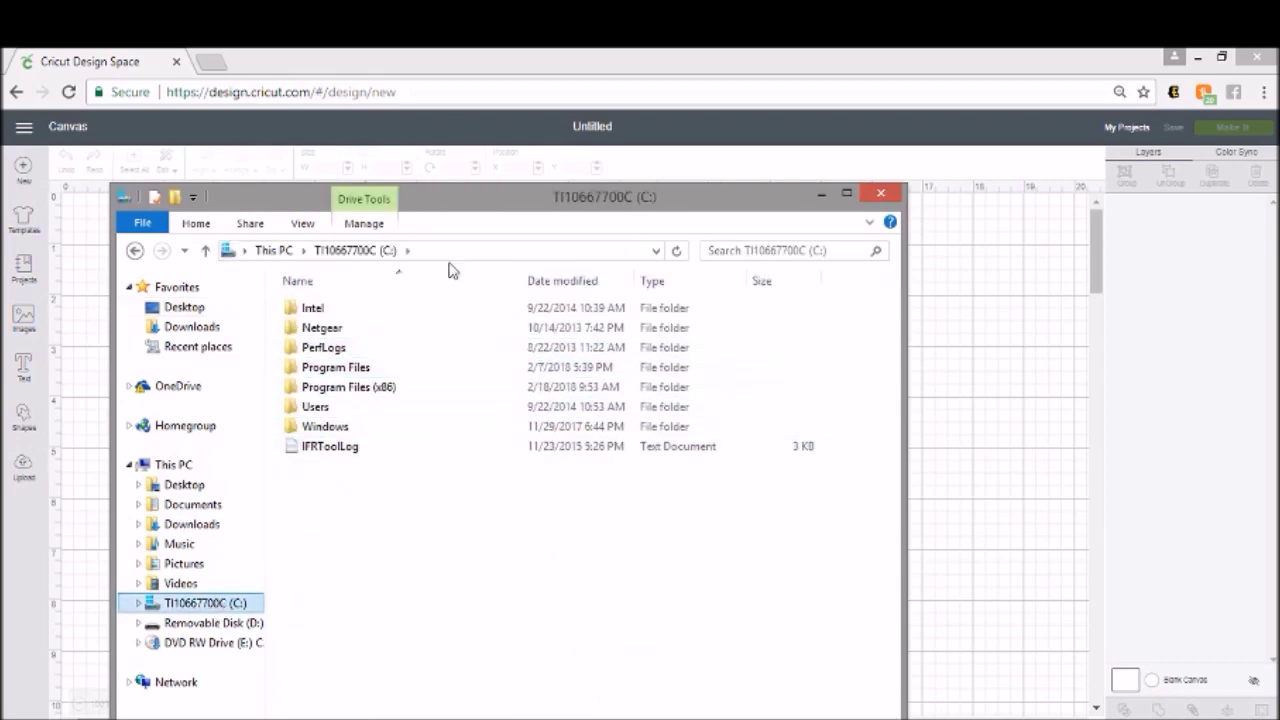
click(283, 251)
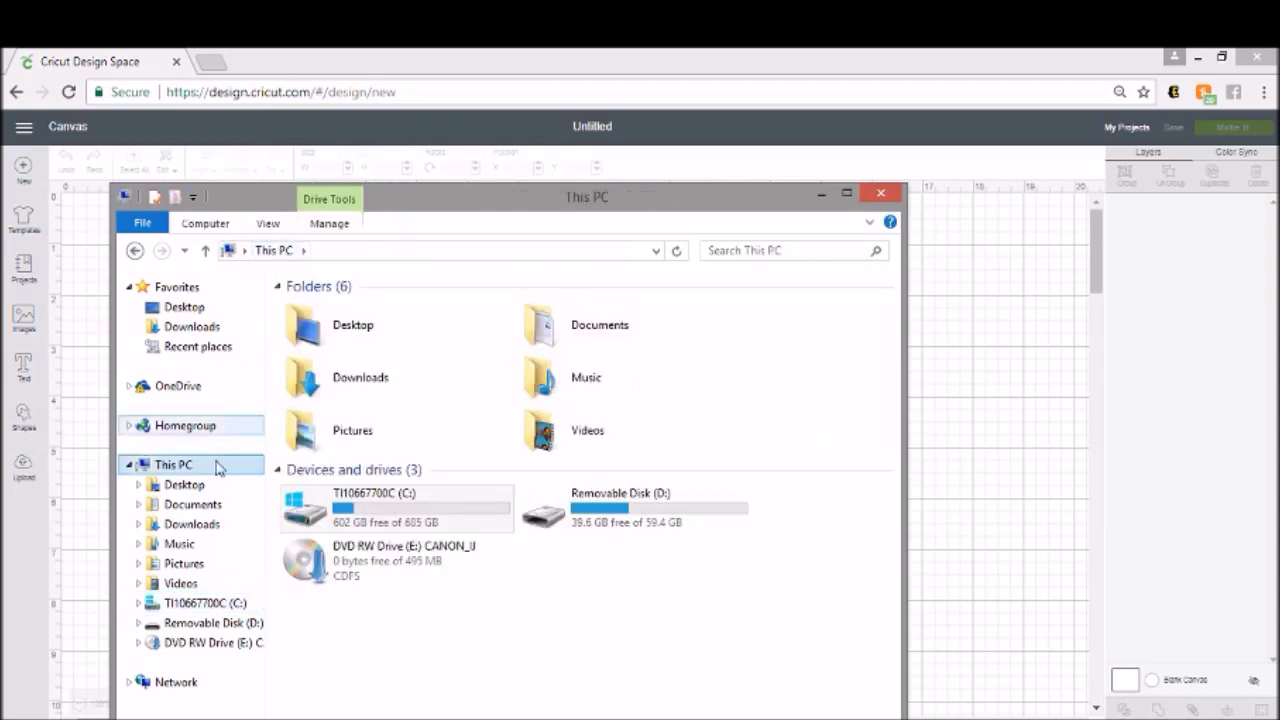
double_click(371, 512)
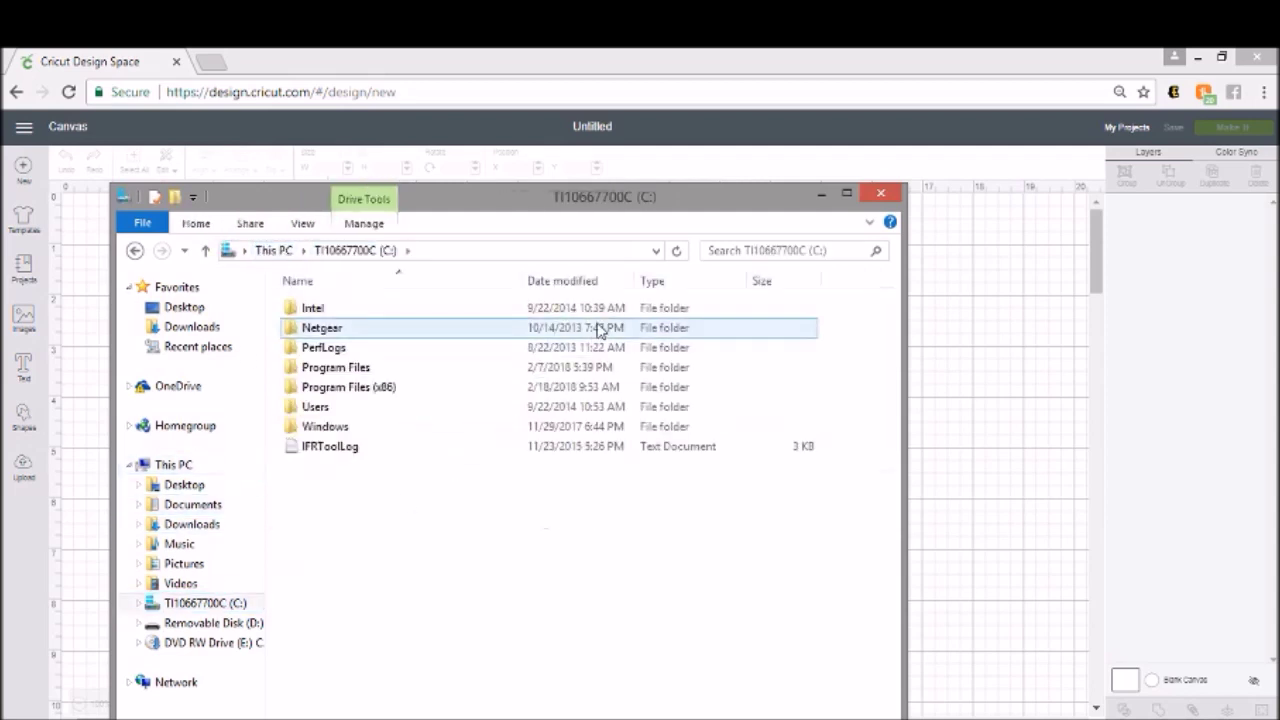
click(745, 251)
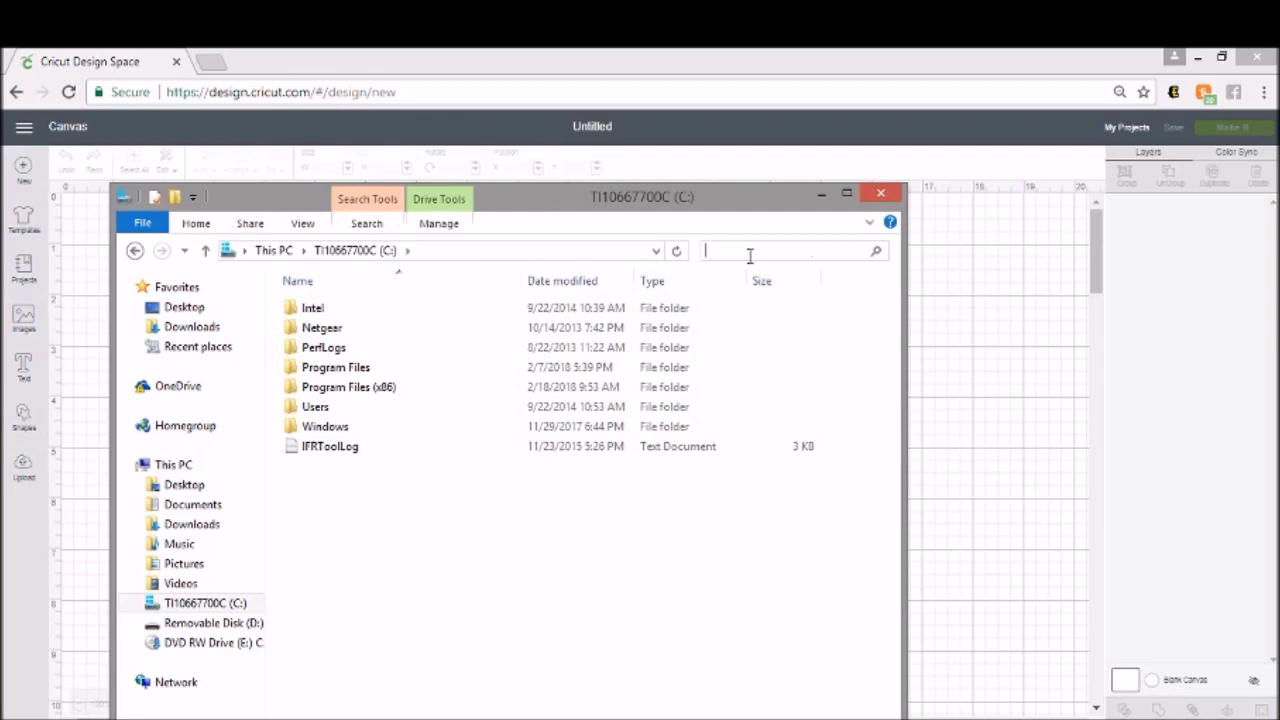
Search the C: drive for 'charator', then close the Explorer search window.
text(chara)
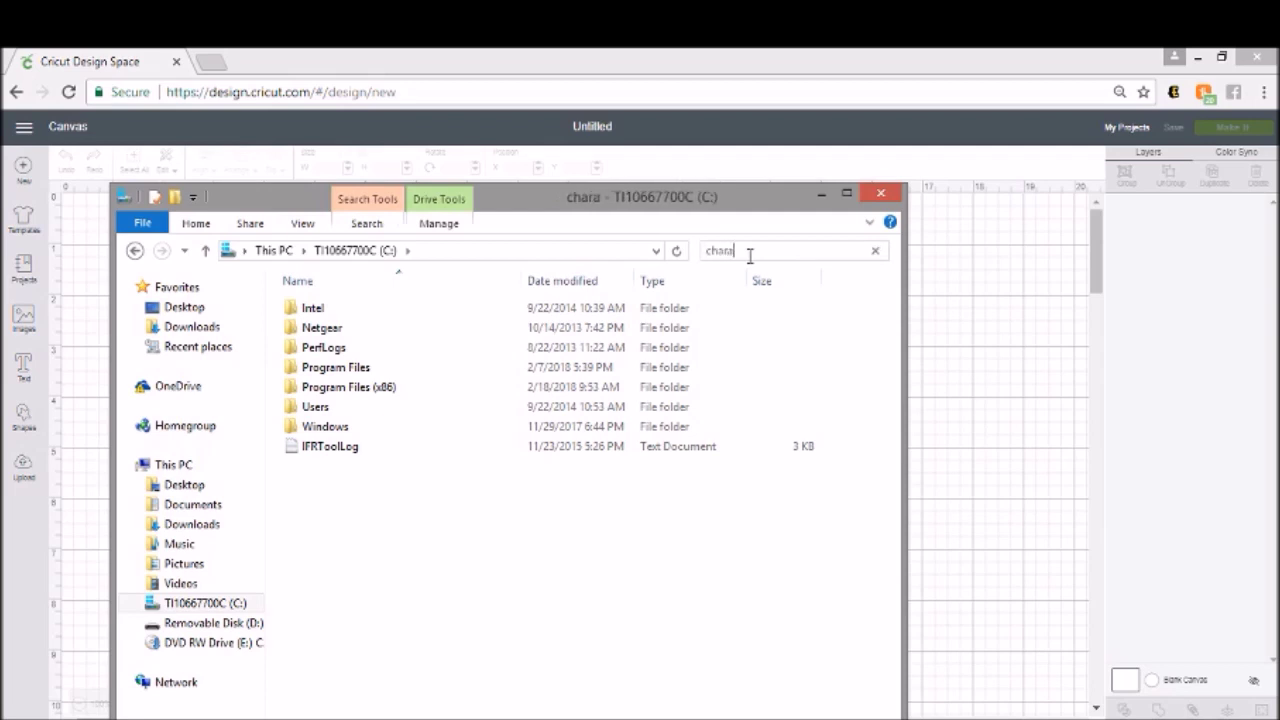
text(tor)
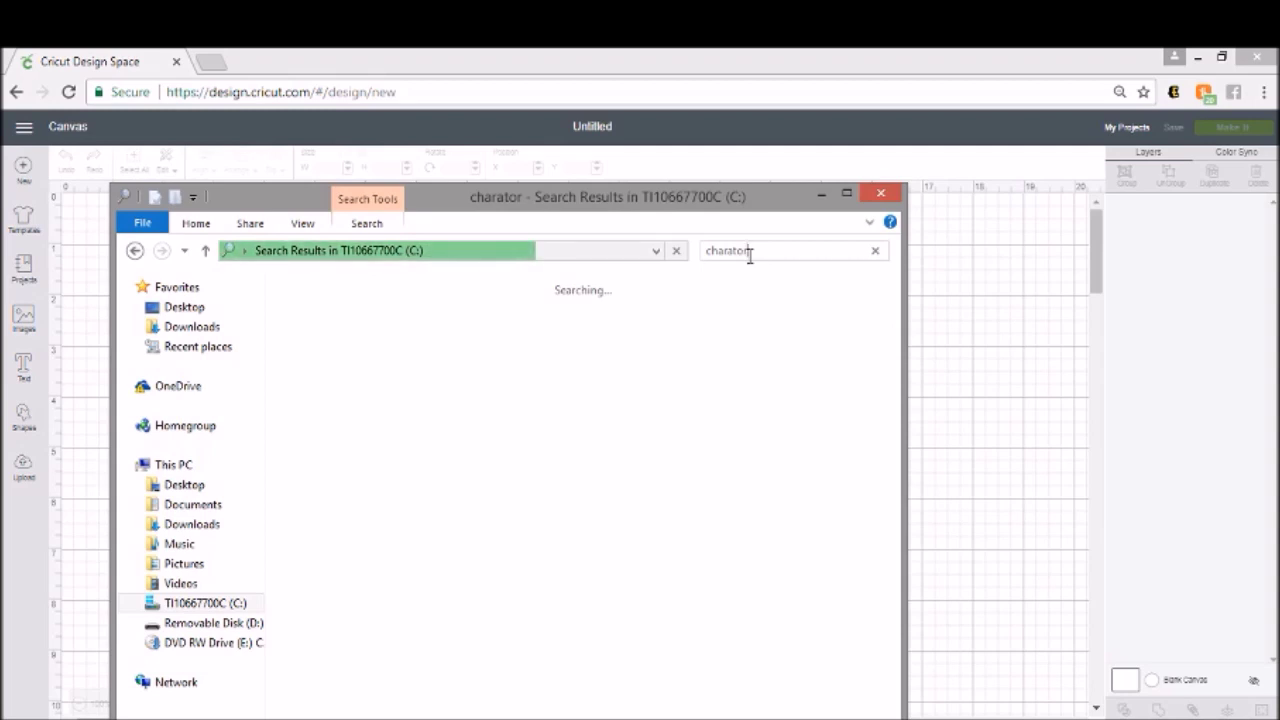
click(877, 194)
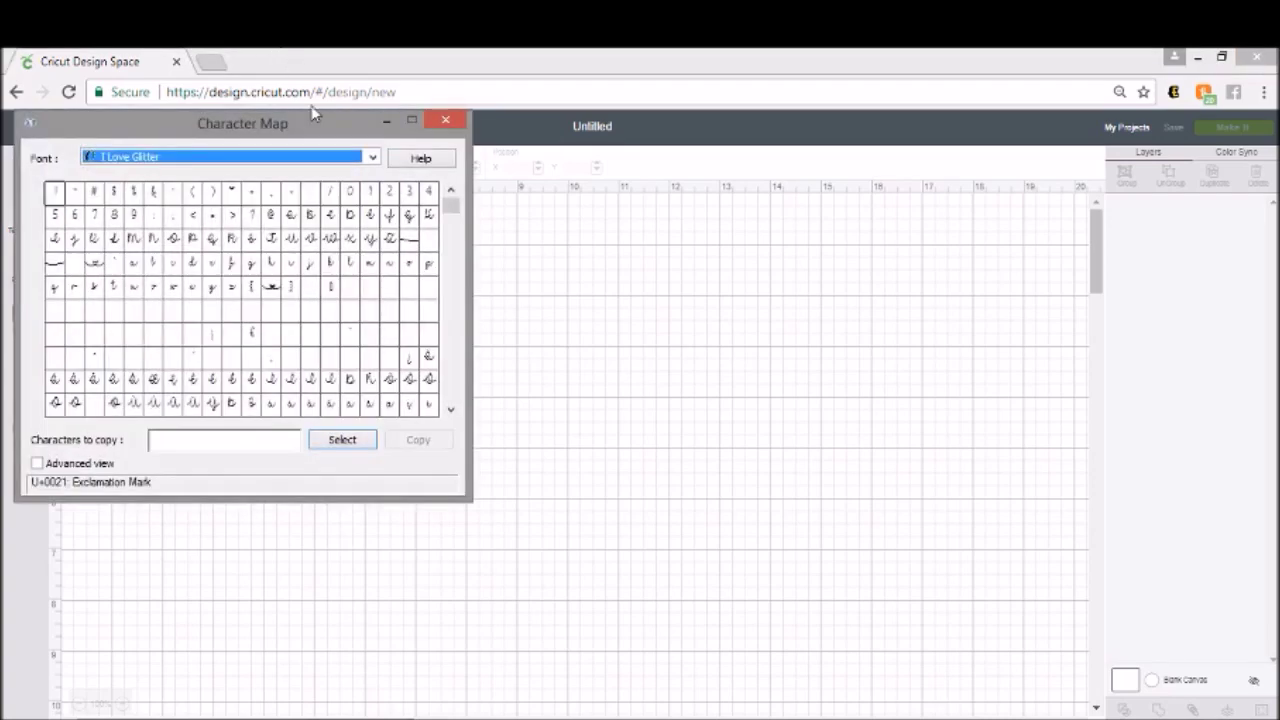
Move Character Map beside the canvas and preview Elephant, Enchanted Land and Edwardian Script ITC.
drag(316, 117, 962, 175)
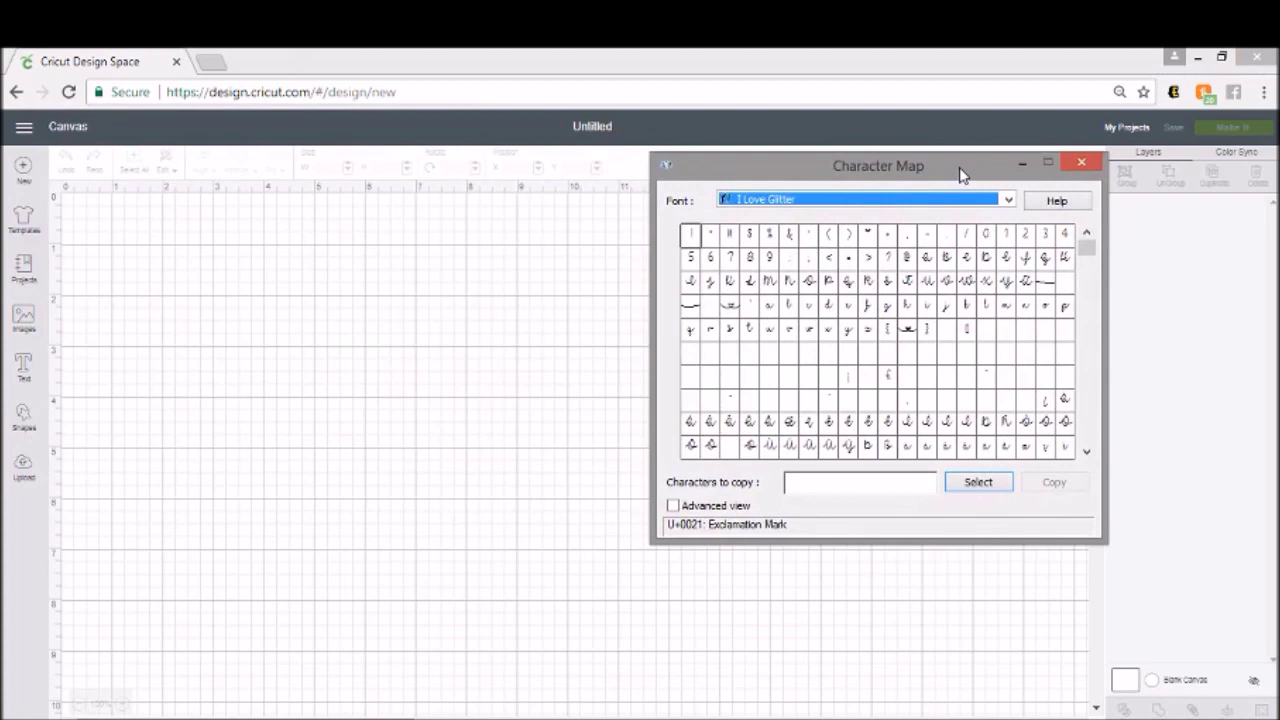
click(842, 203)
scroll(834, 320, up, 2)
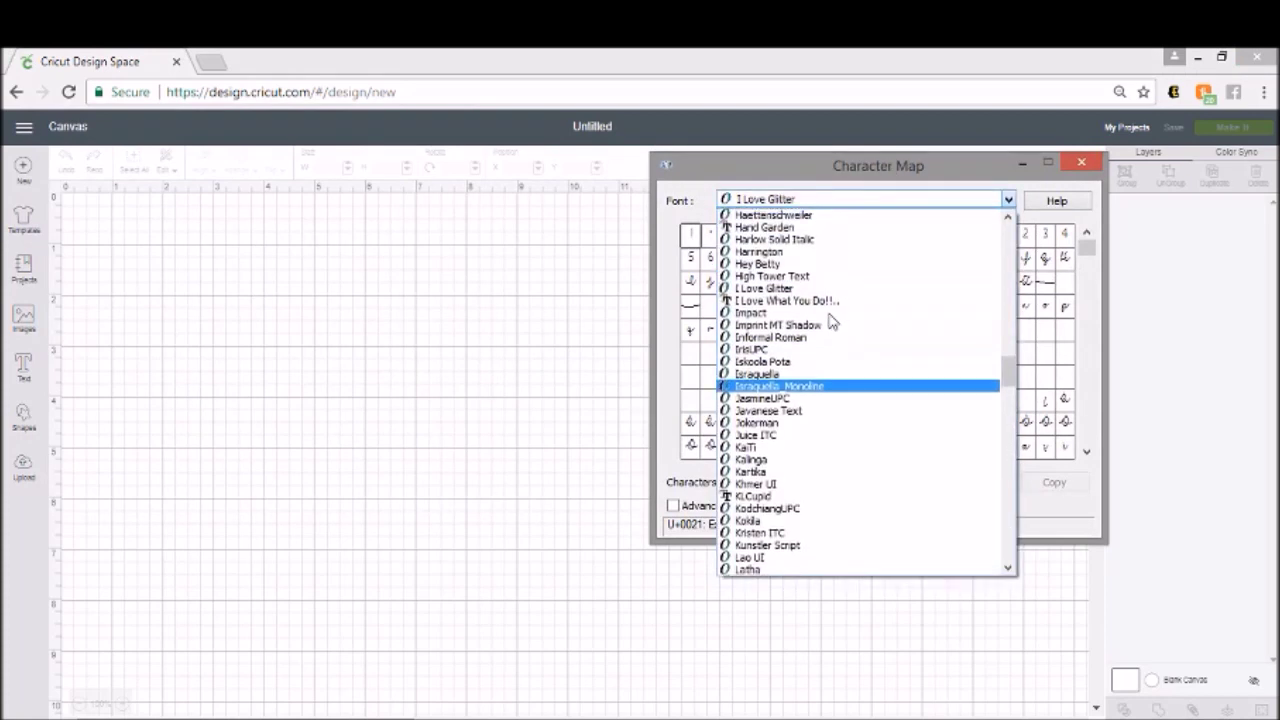
scroll(810, 280, up, 5)
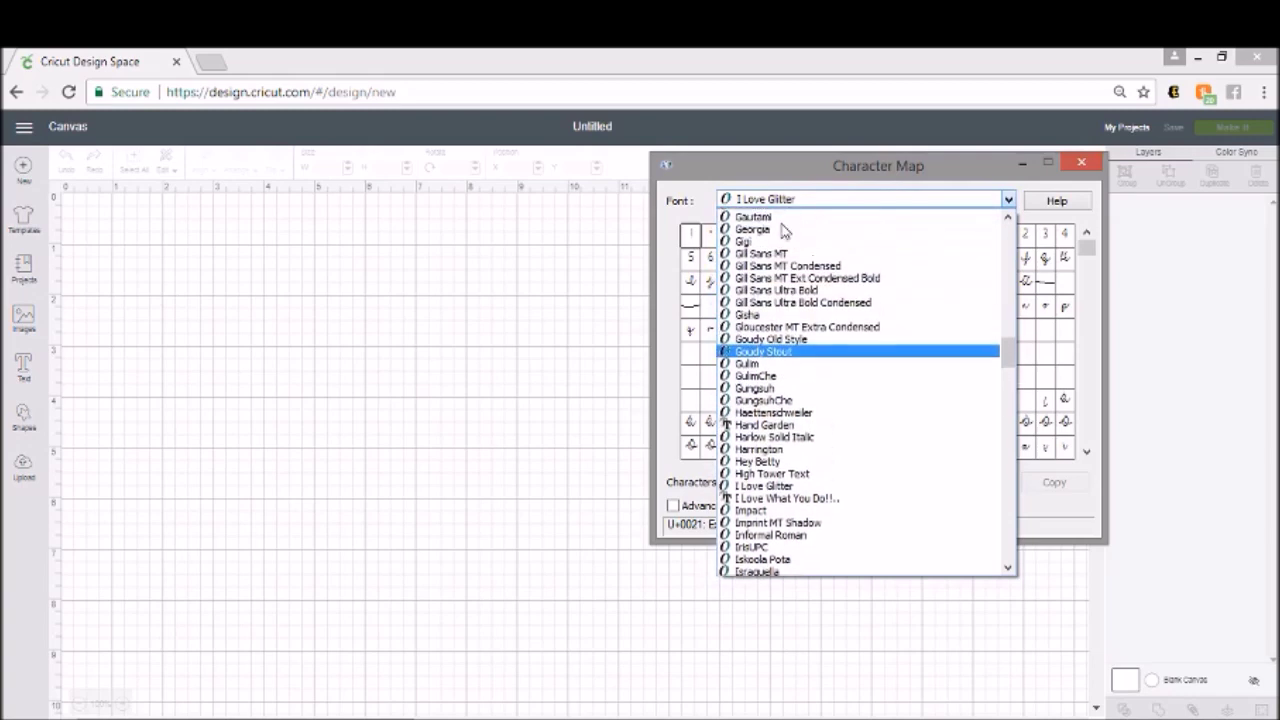
scroll(790, 245, up, 7)
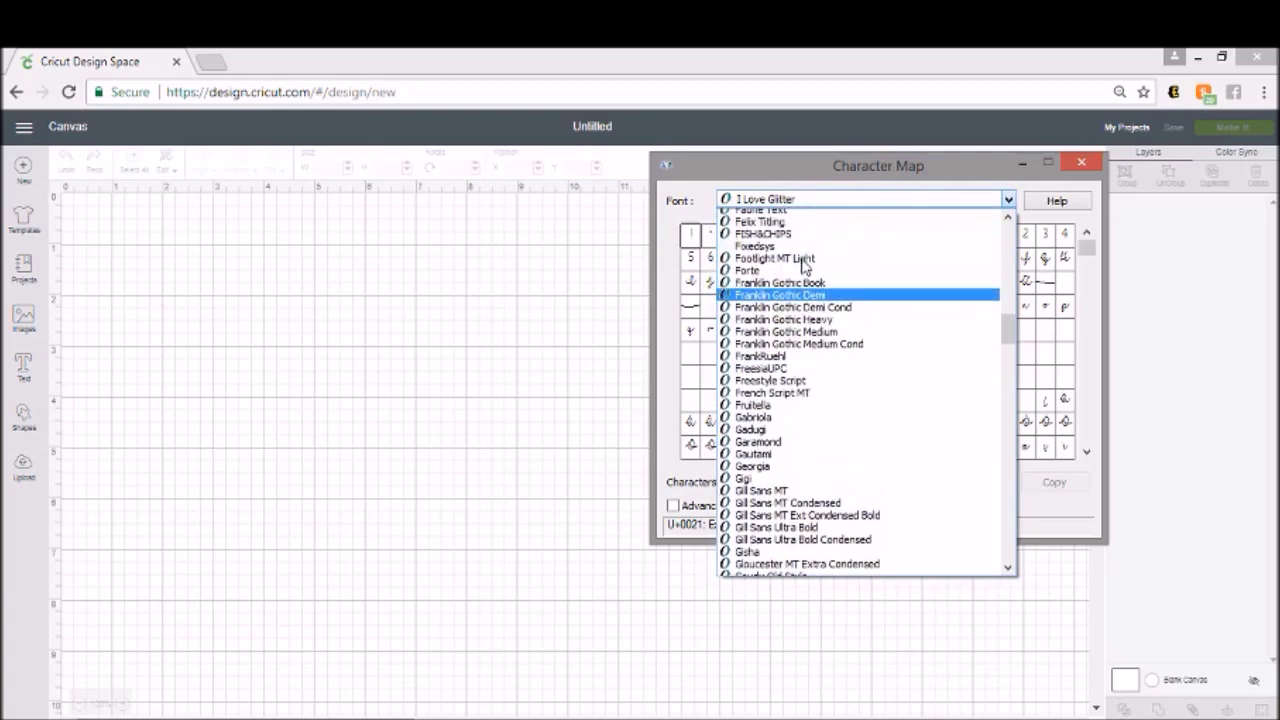
scroll(805, 263, up, 7)
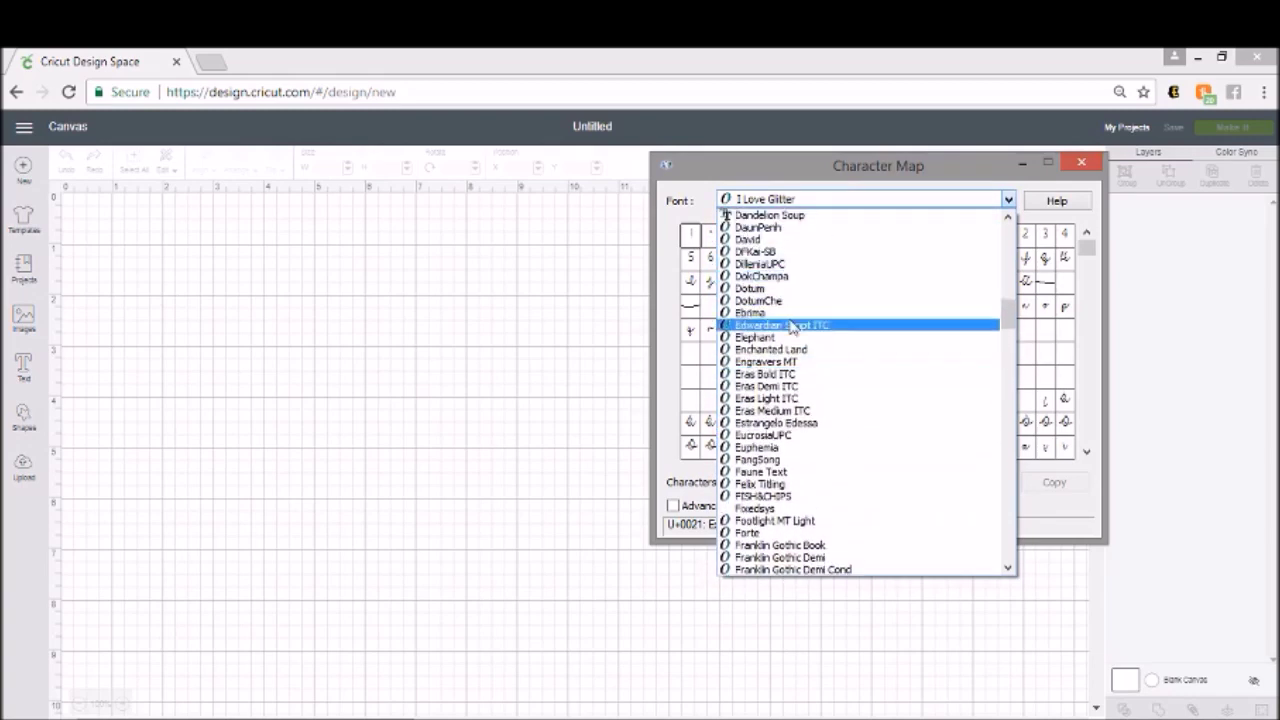
click(790, 337)
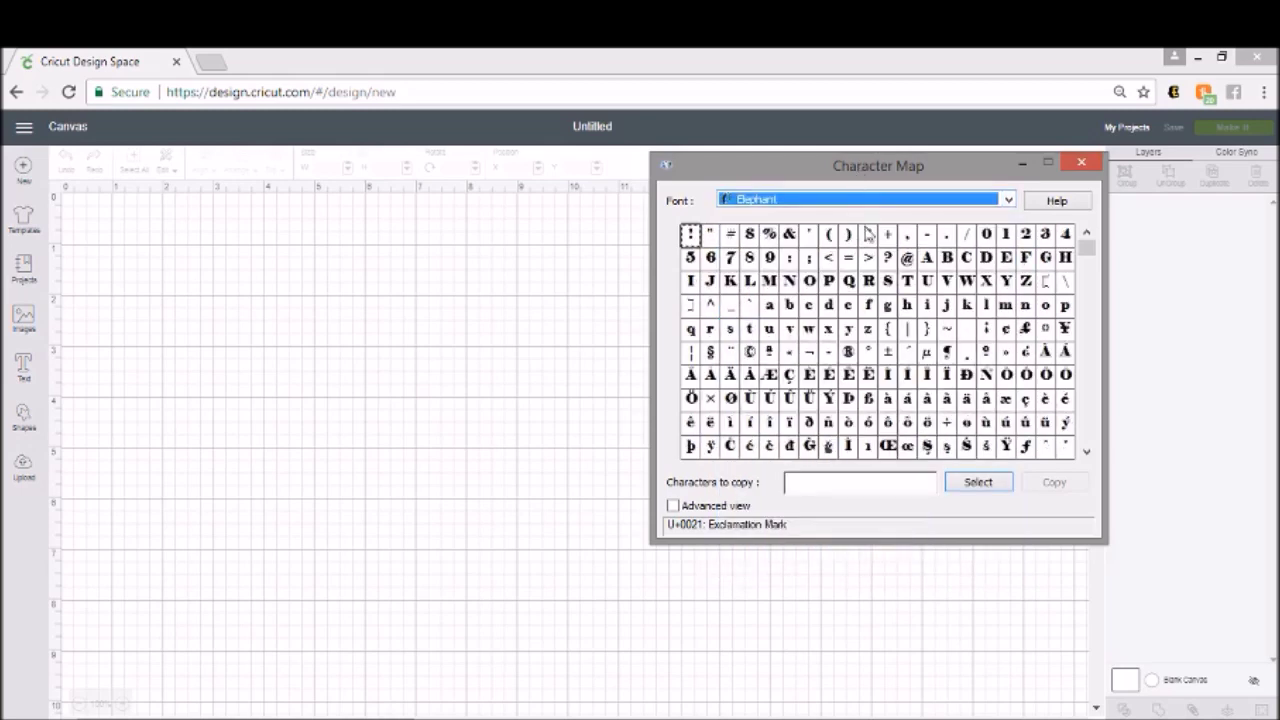
key(Down)
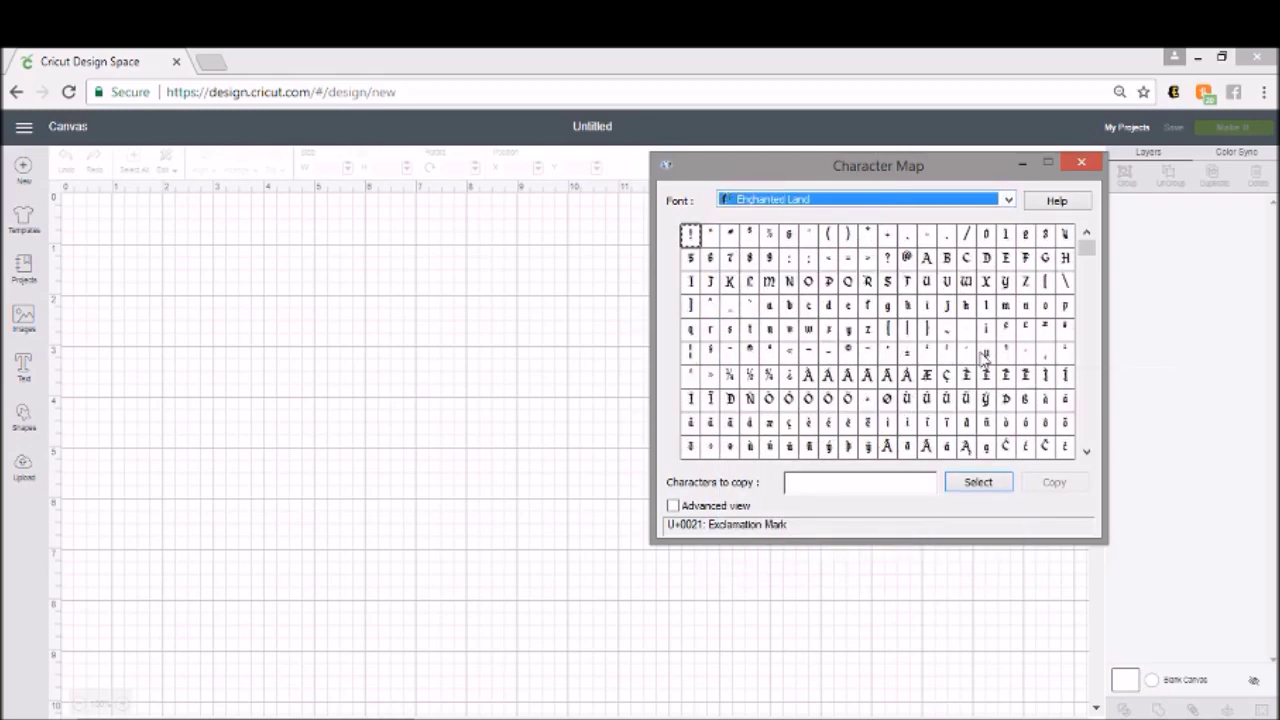
key(Up)
key(Up)
Preview the Beauty font's characters, then jump the font to I Love Glitter.
click(864, 199)
scroll(851, 225, up, 6)
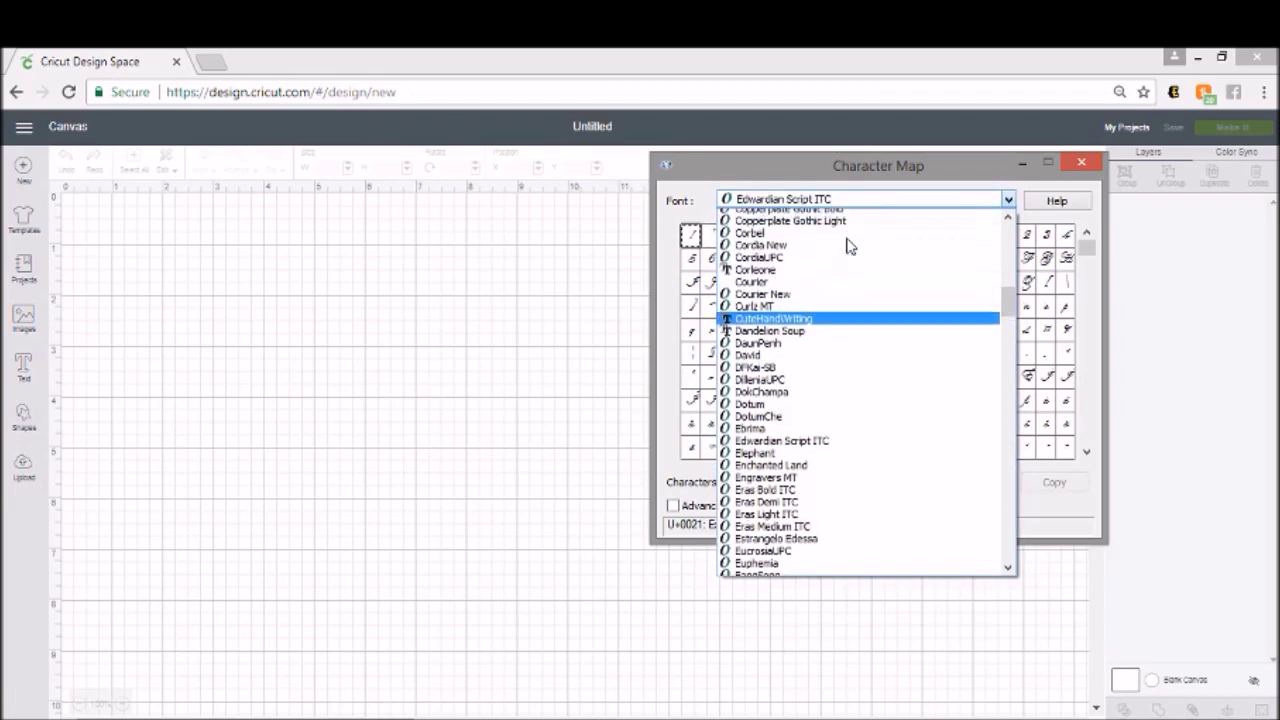
scroll(848, 246, up, 7)
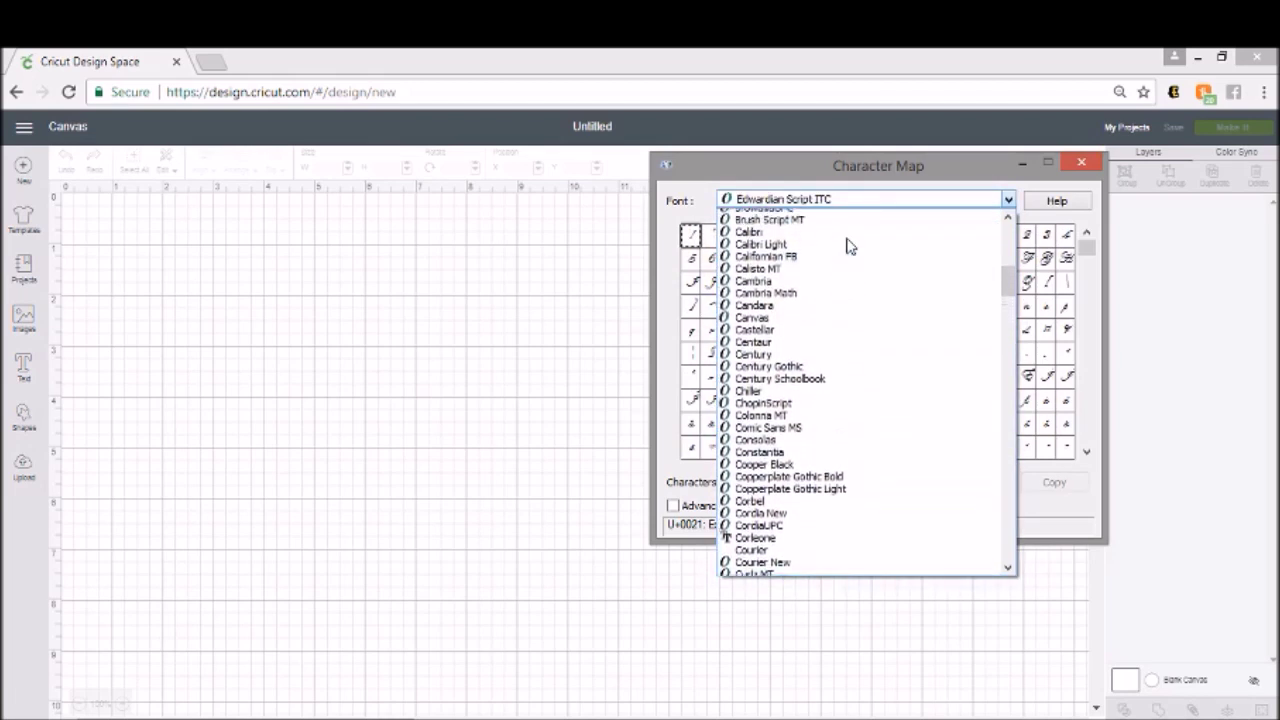
scroll(848, 246, up, 2)
scroll(848, 246, up, 2)
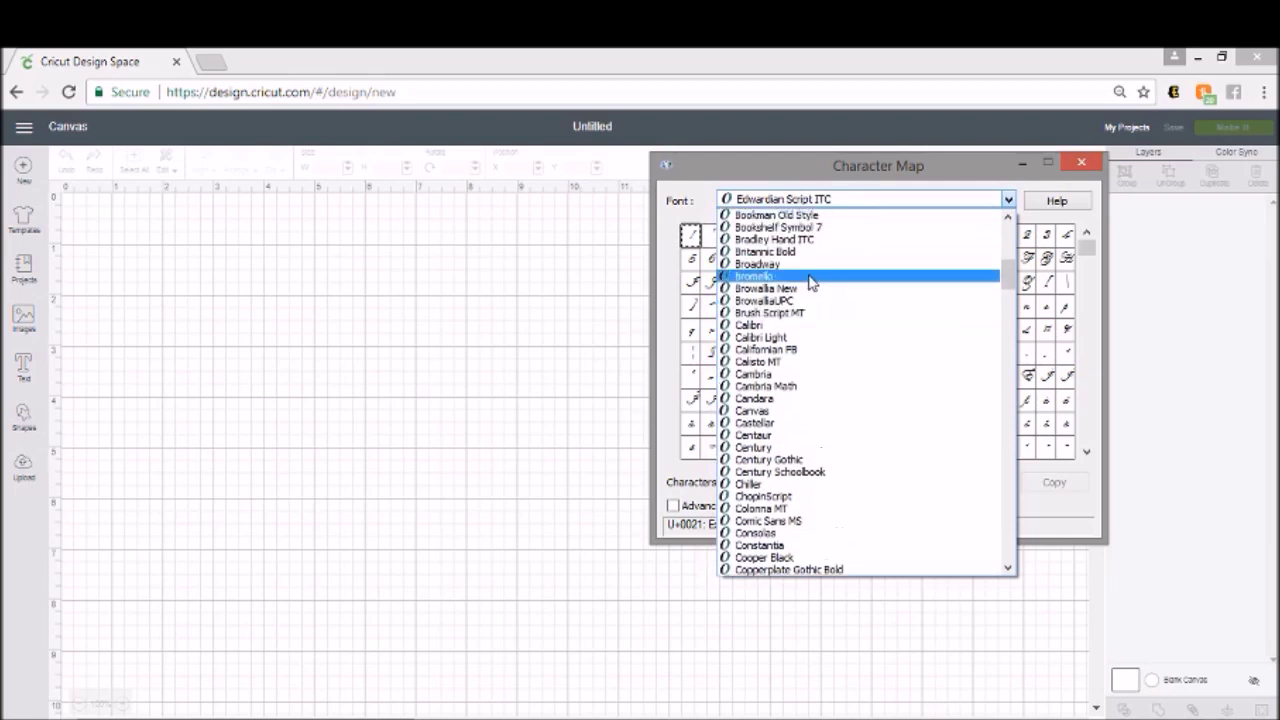
scroll(789, 245, up, 4)
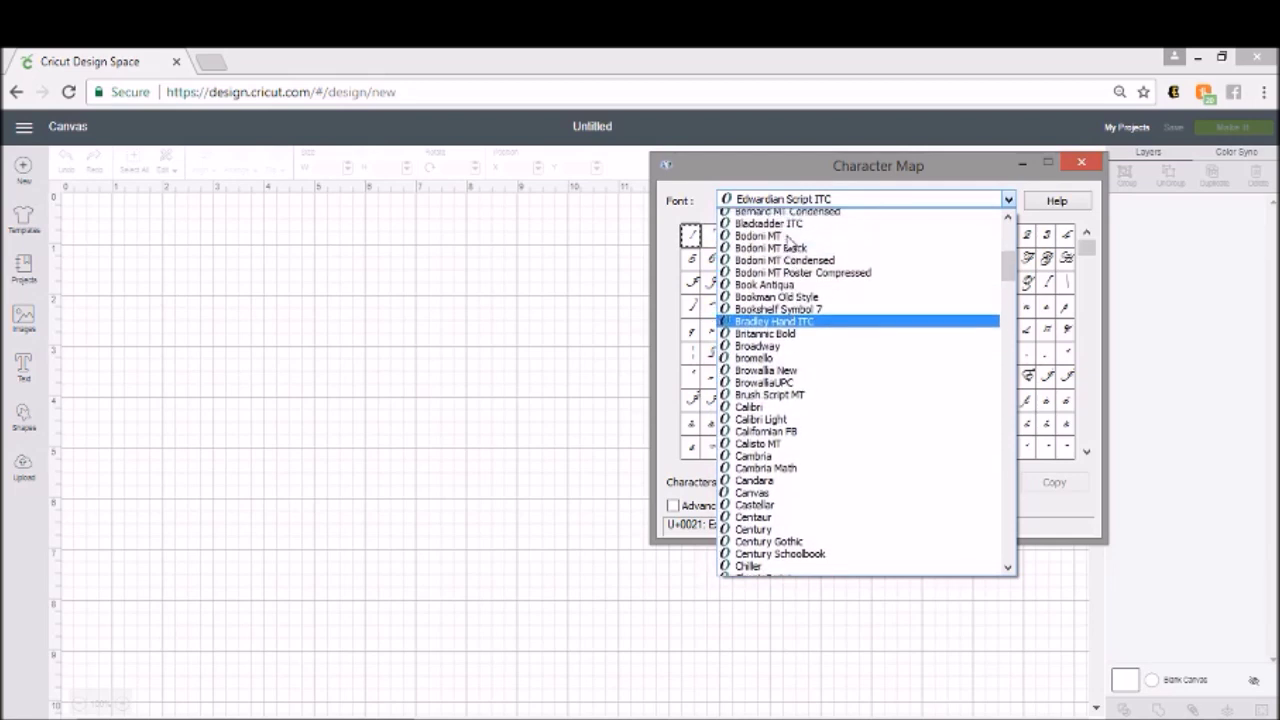
scroll(789, 245, up, 2)
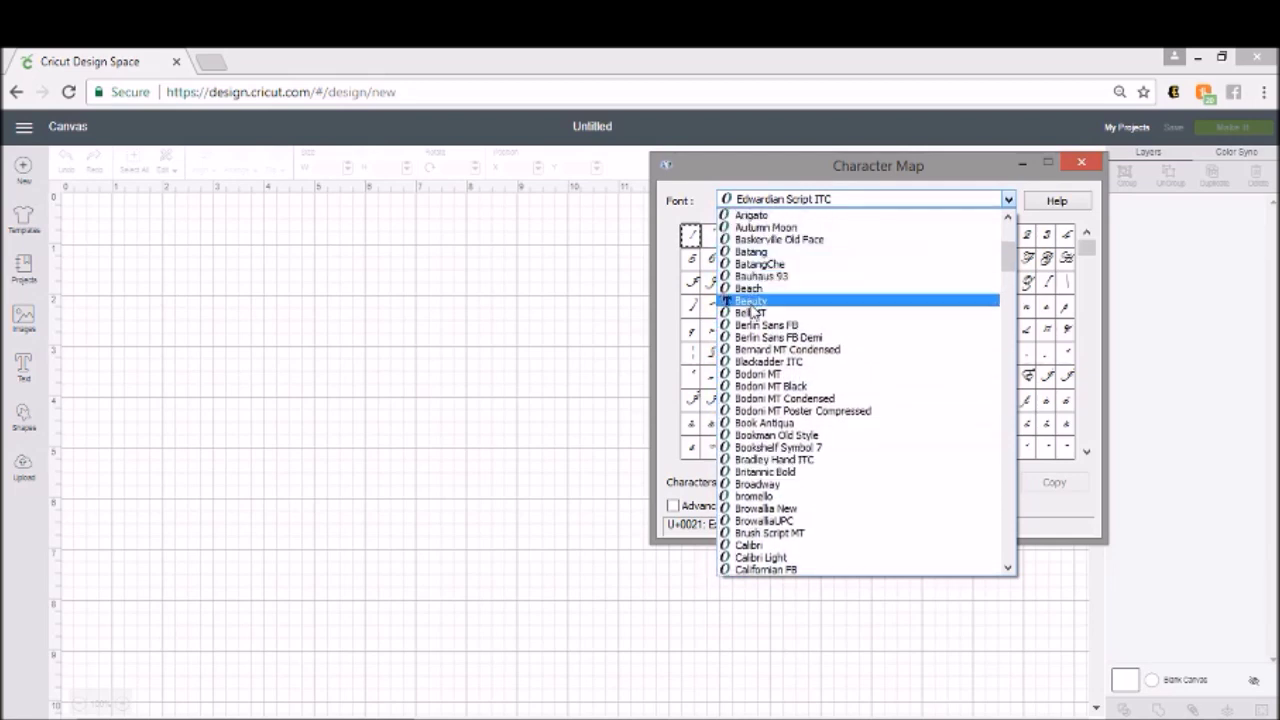
click(788, 308)
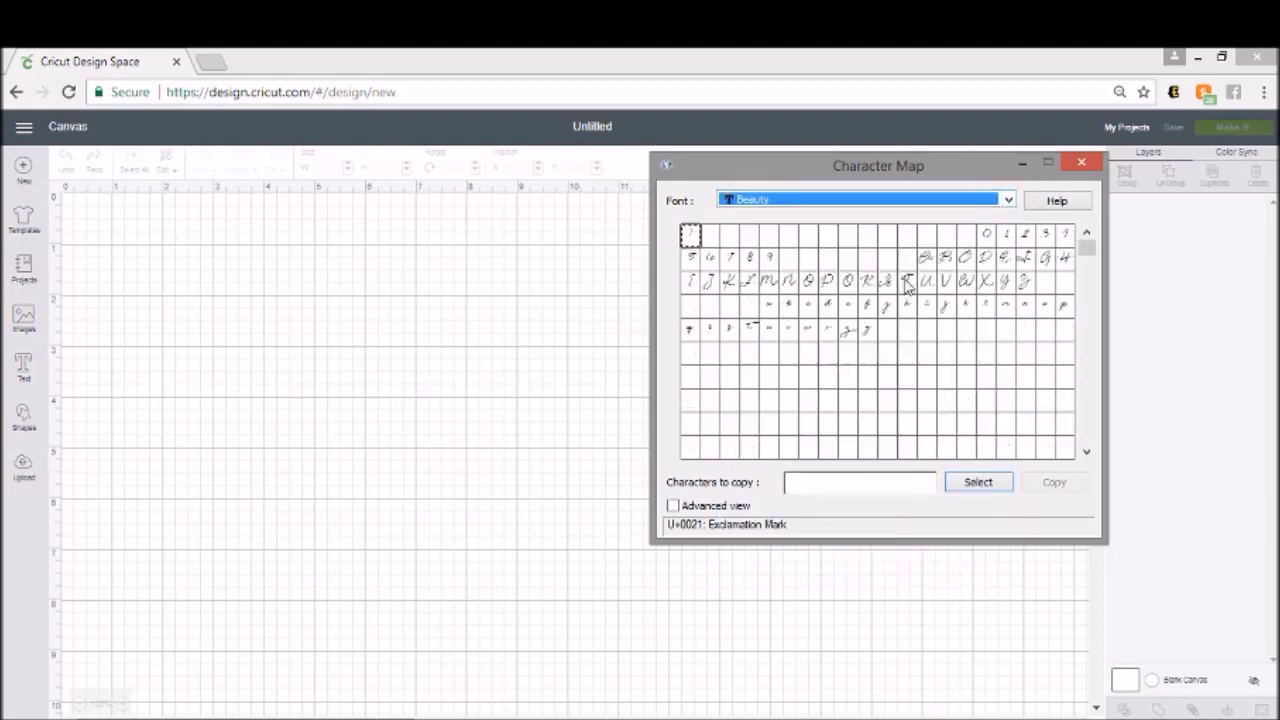
click(911, 202)
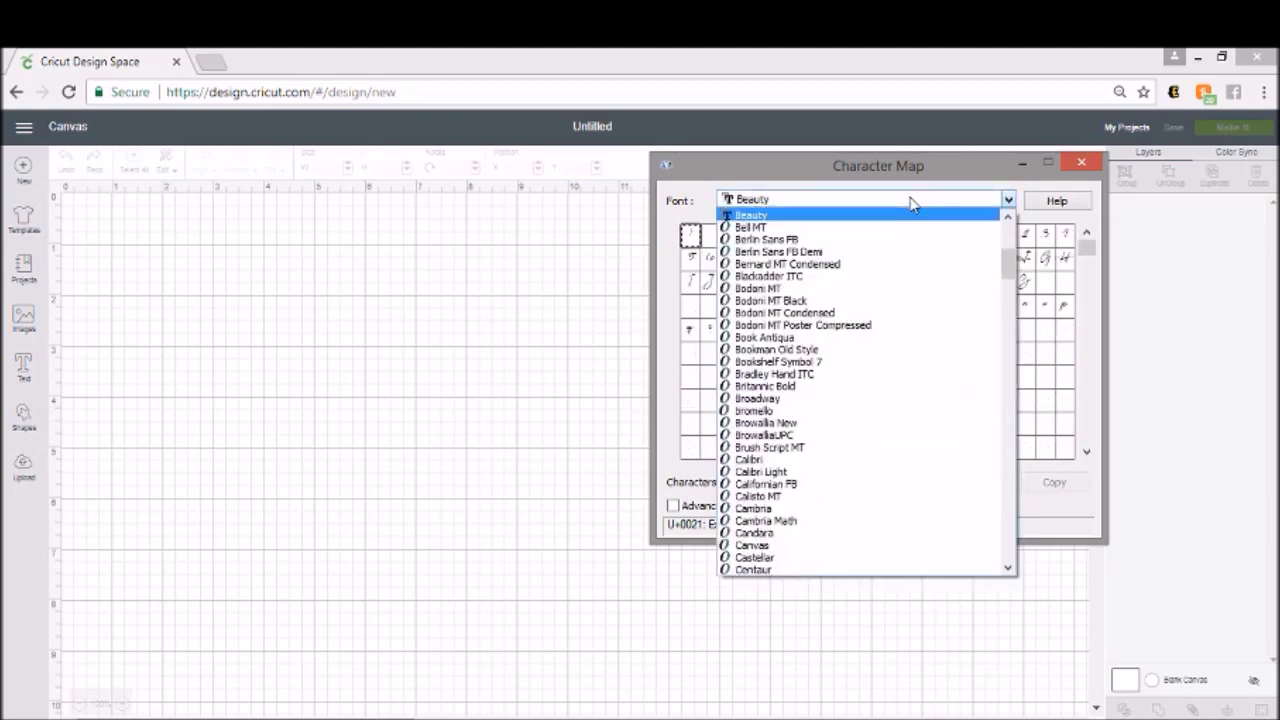
click(911, 203)
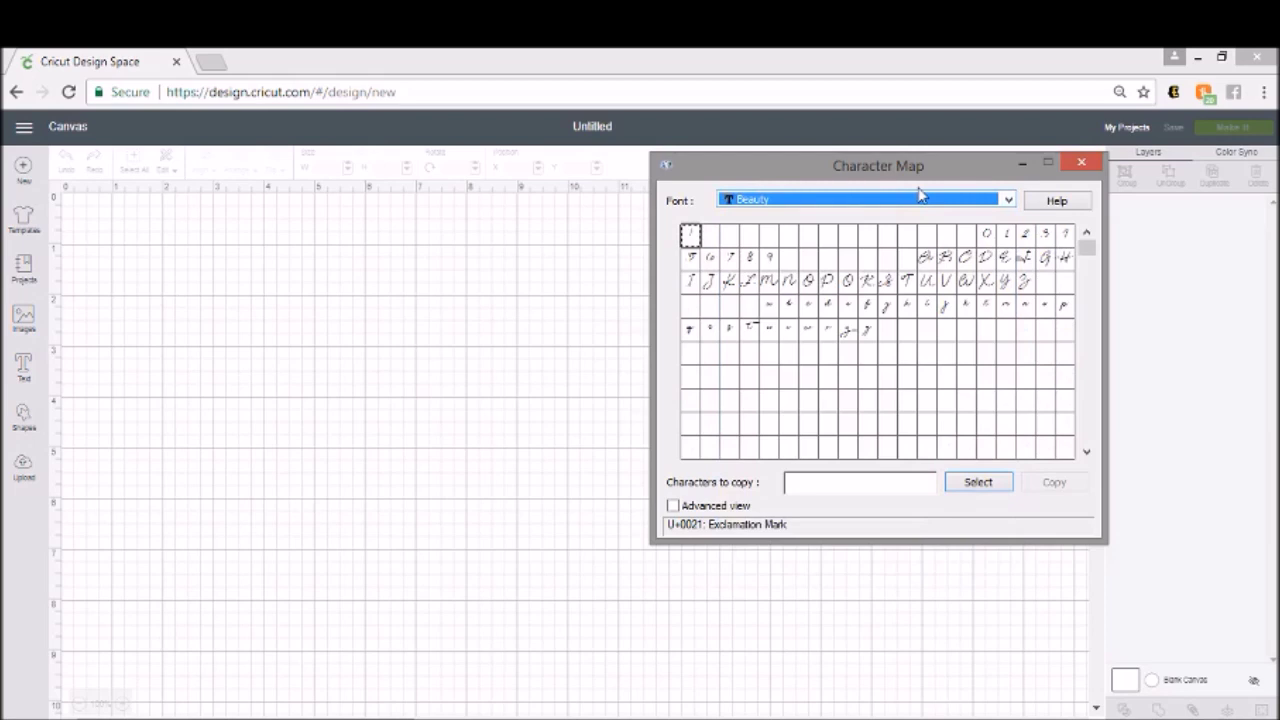
key(i)
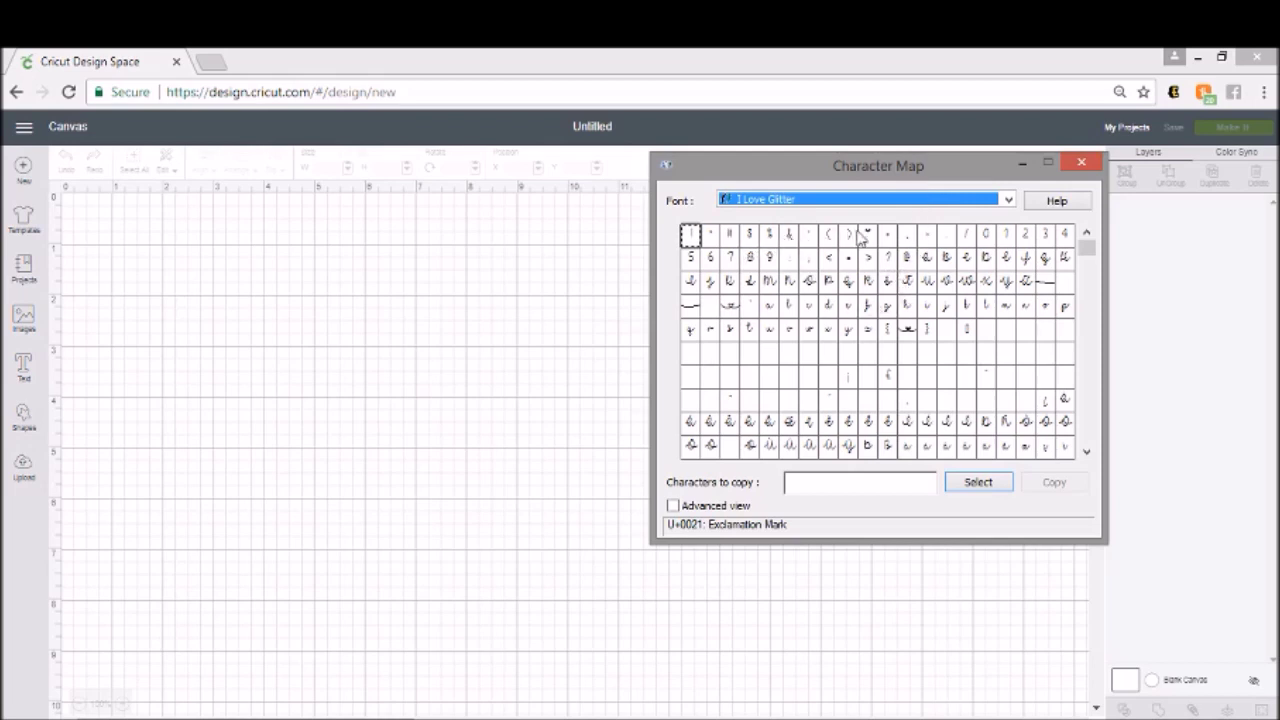
Select the heart glyph at the asterisk, toggle Advanced view, and preview the Left Square Bracket swash.
click(868, 238)
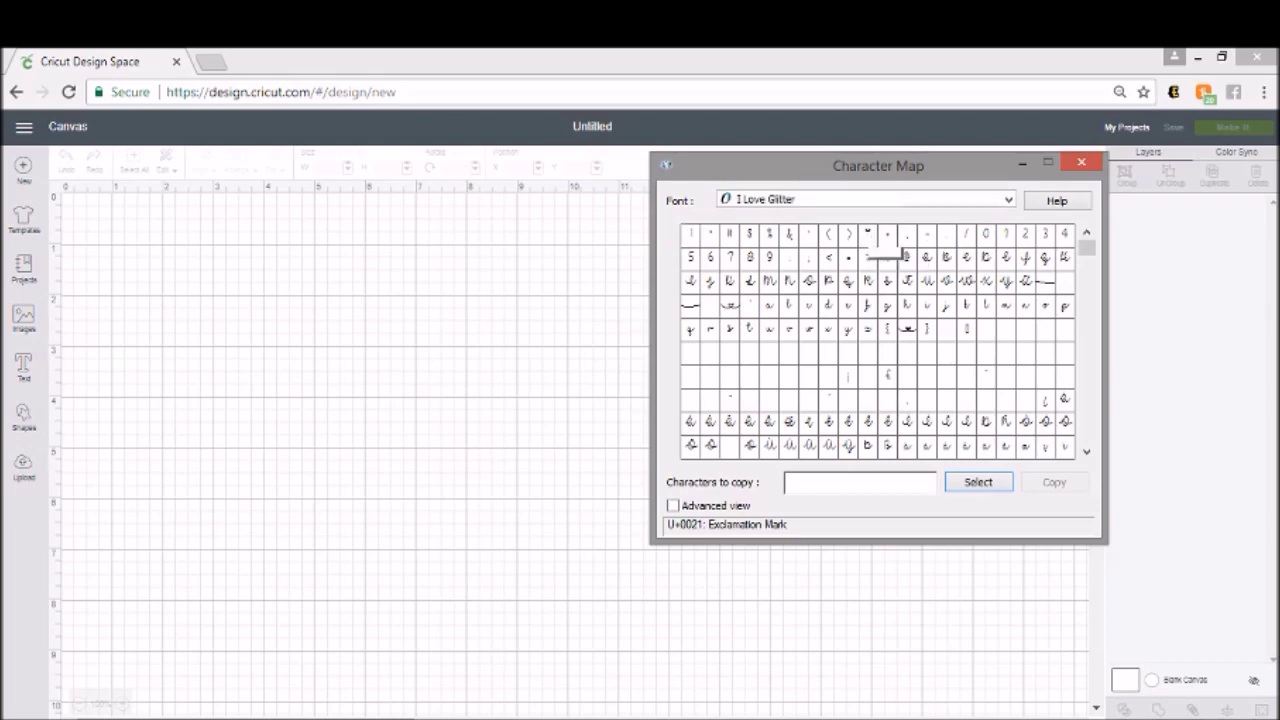
click(674, 506)
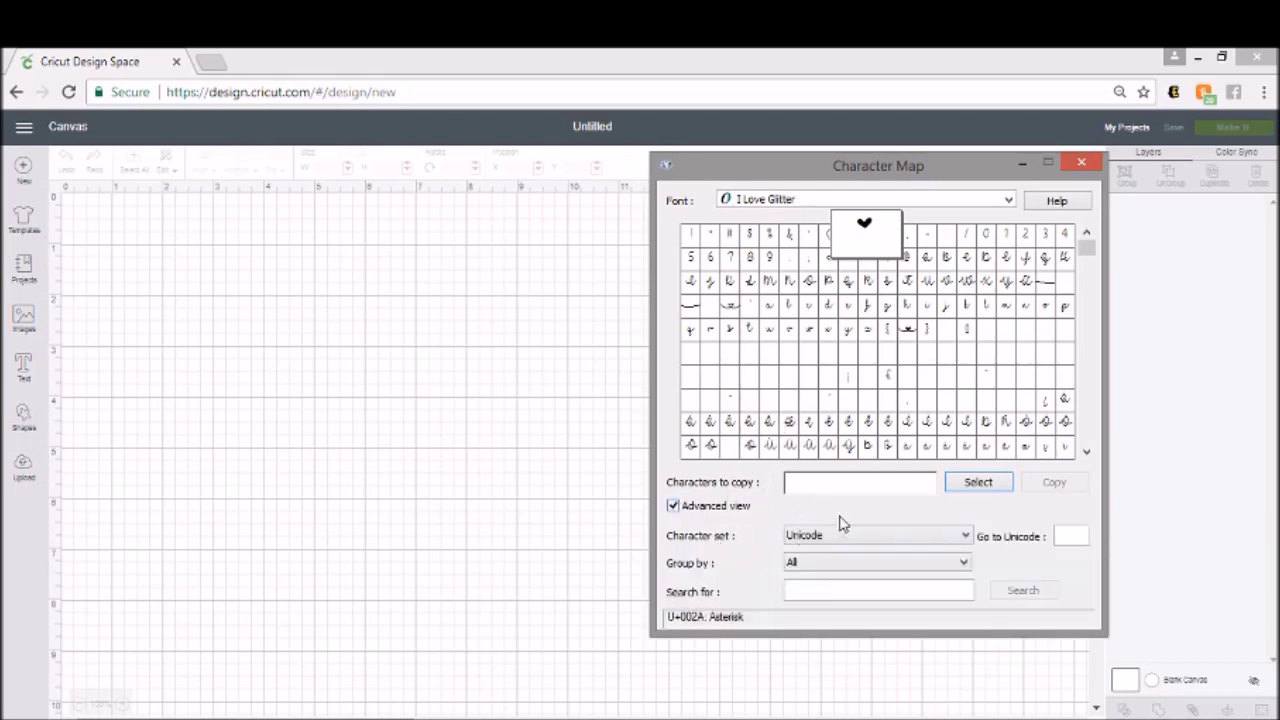
click(674, 506)
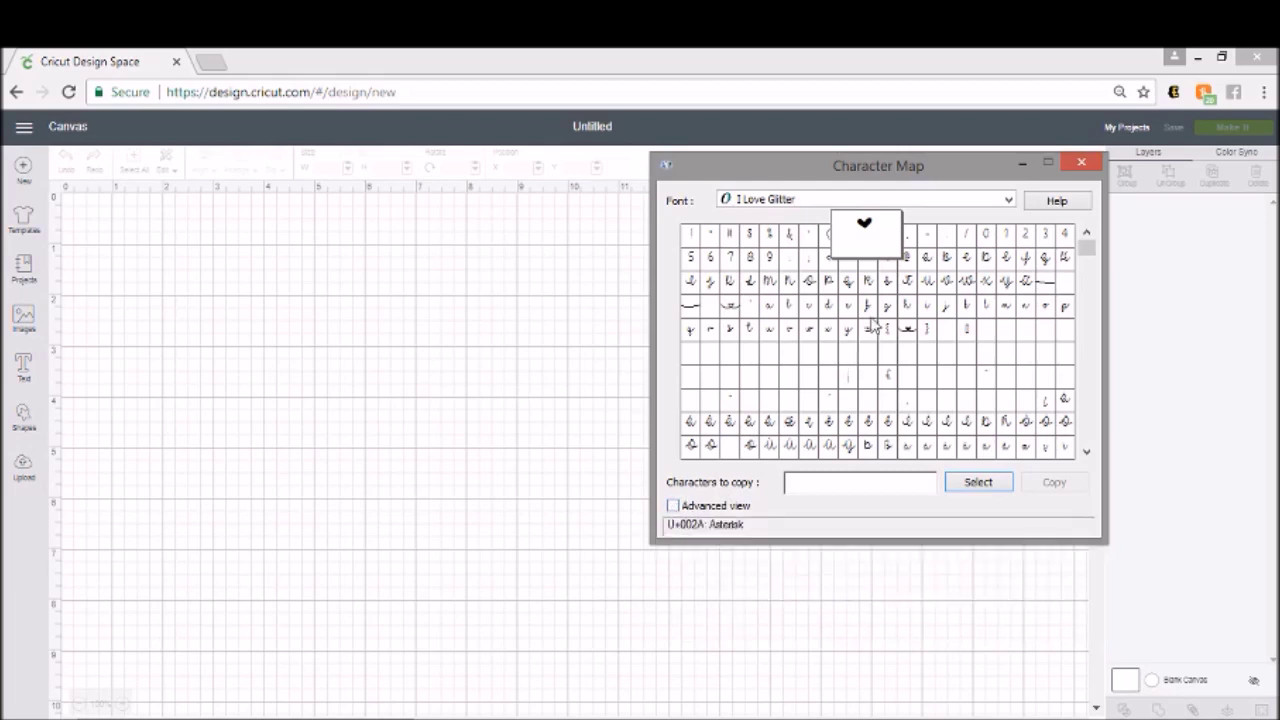
click(1046, 284)
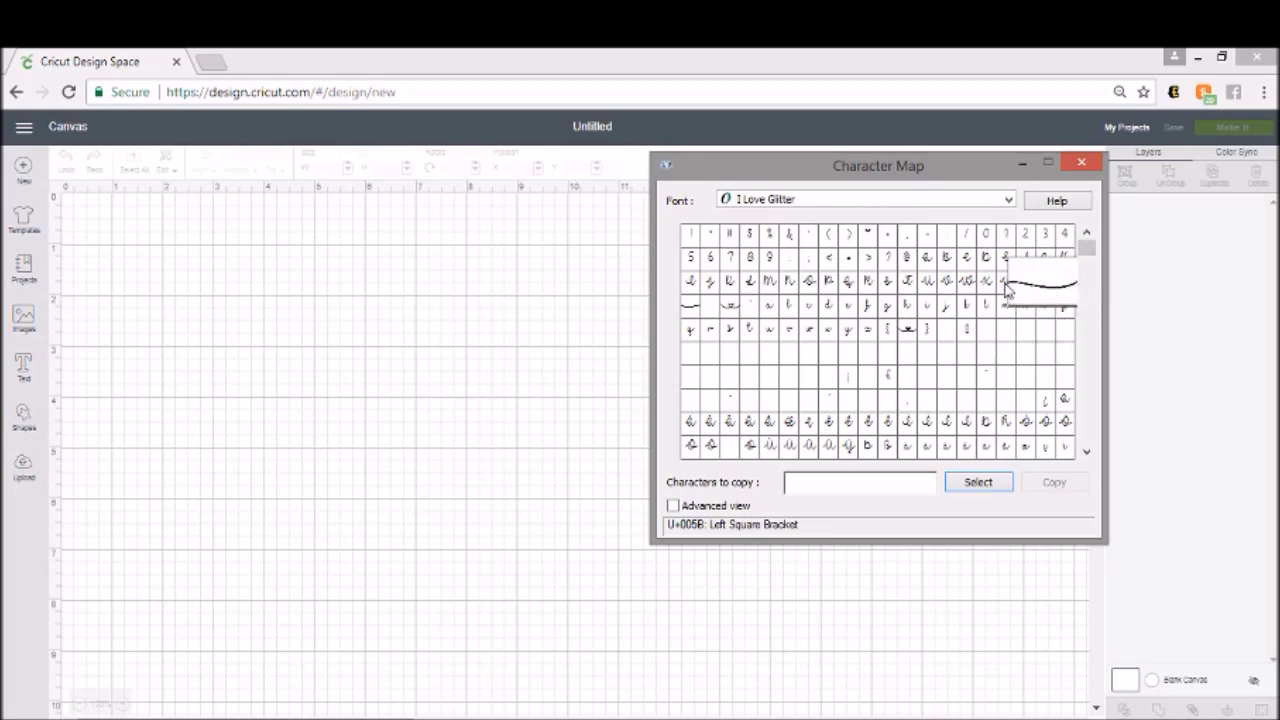
Enlarge I Love Glitter glyphs: bracket swash, Low Line heart swirl, Vertical Line, O, ¡, %, A, u.
click(688, 308)
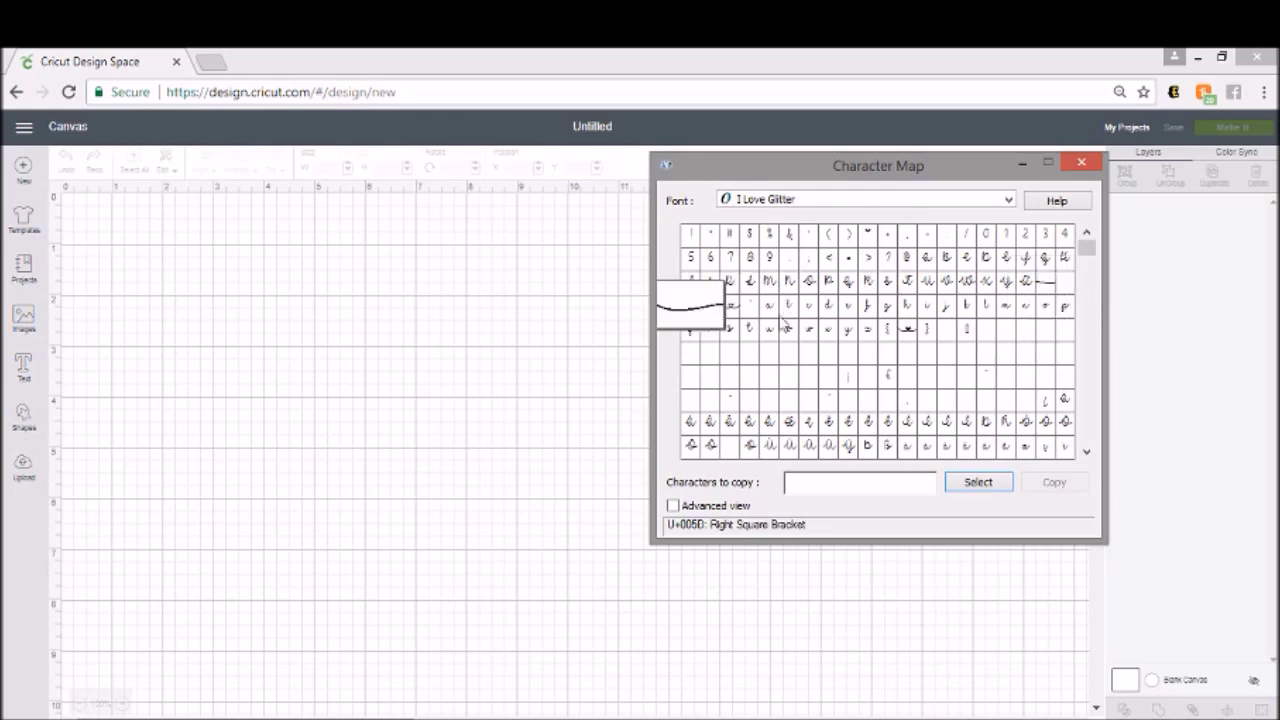
click(731, 308)
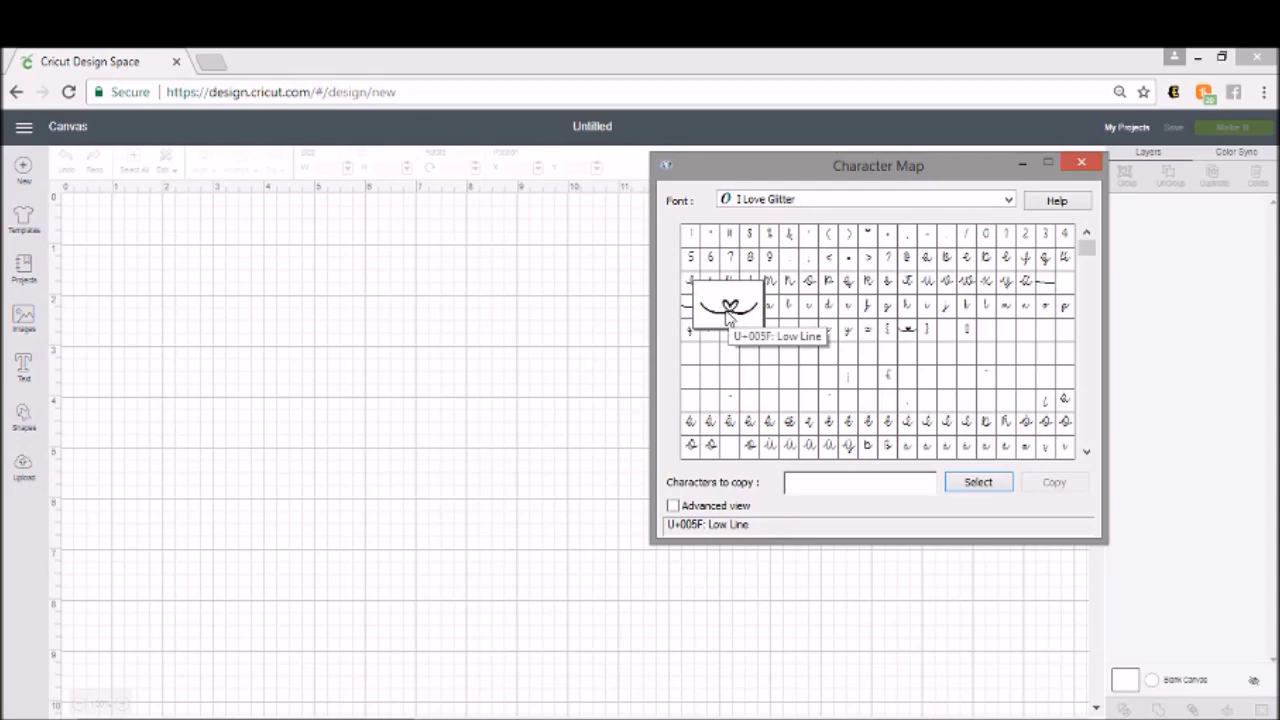
click(911, 334)
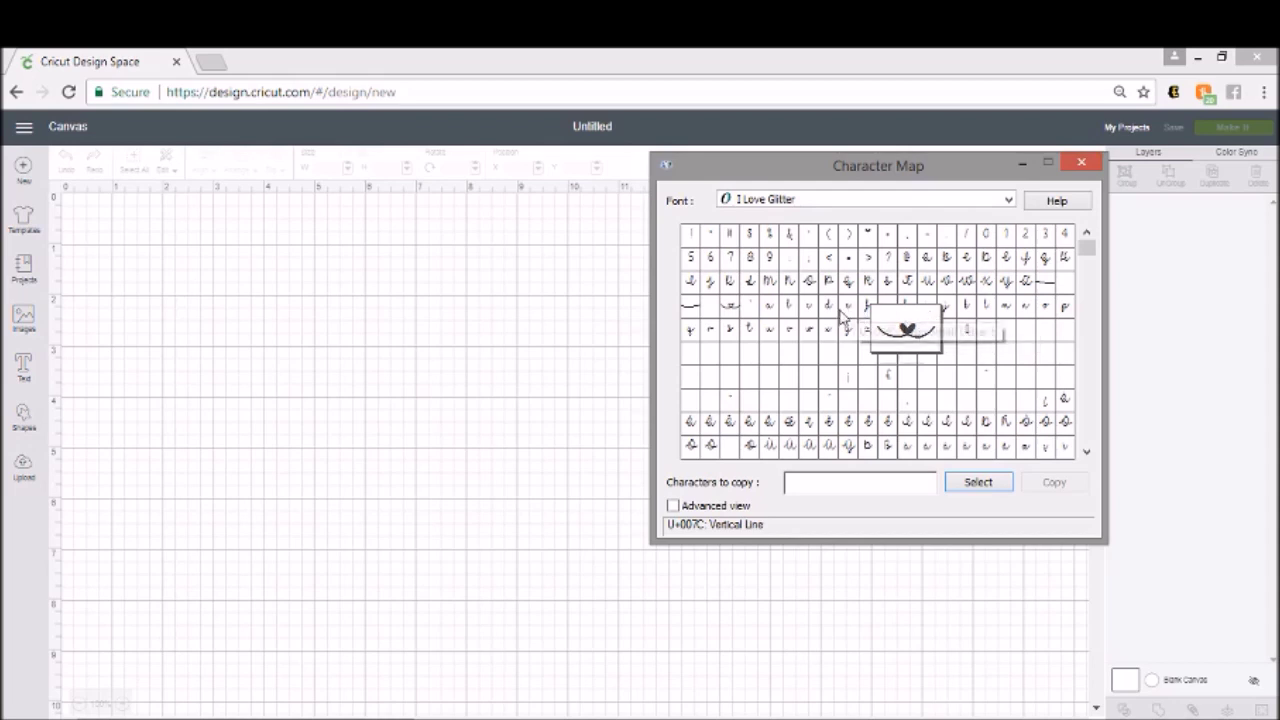
click(808, 281)
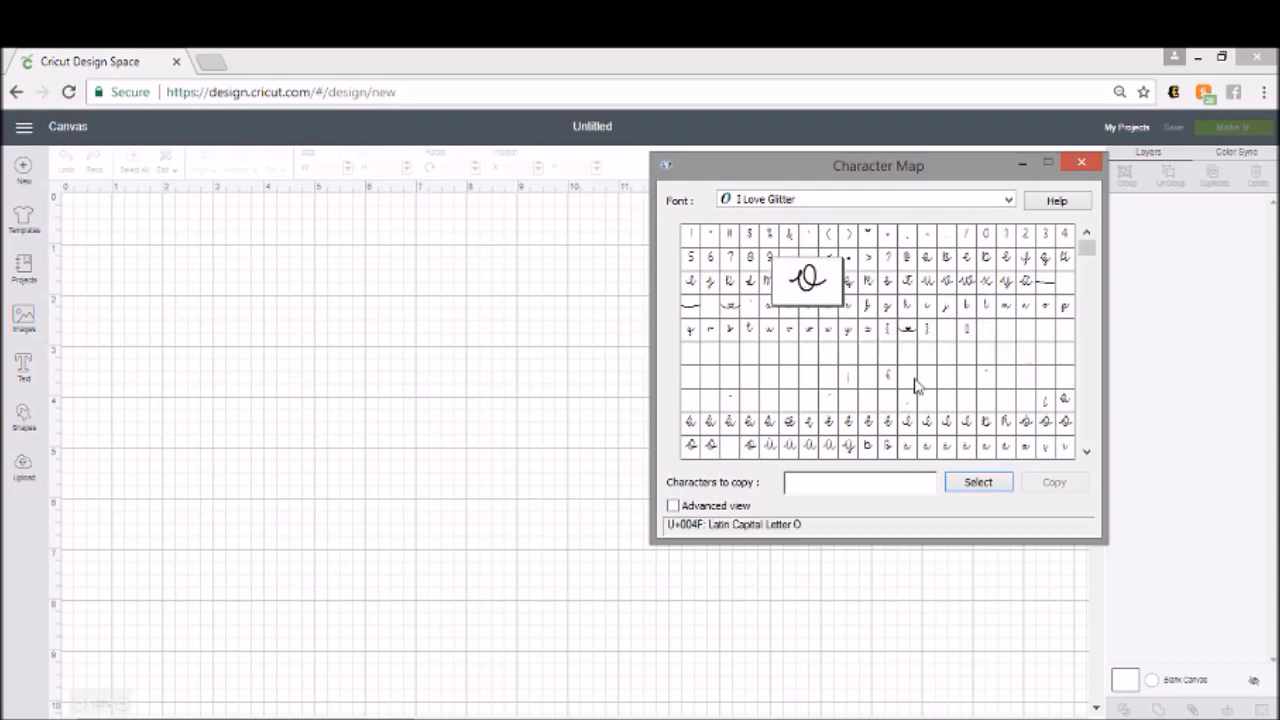
click(849, 387)
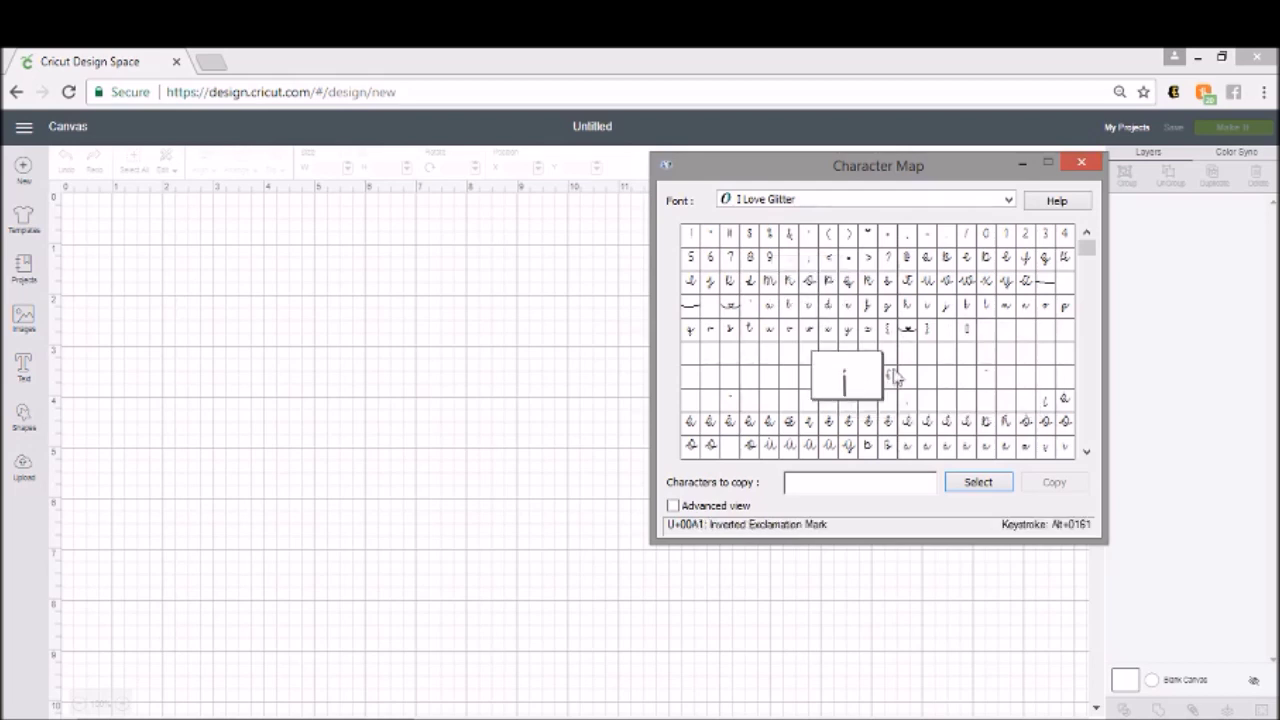
click(773, 243)
click(925, 259)
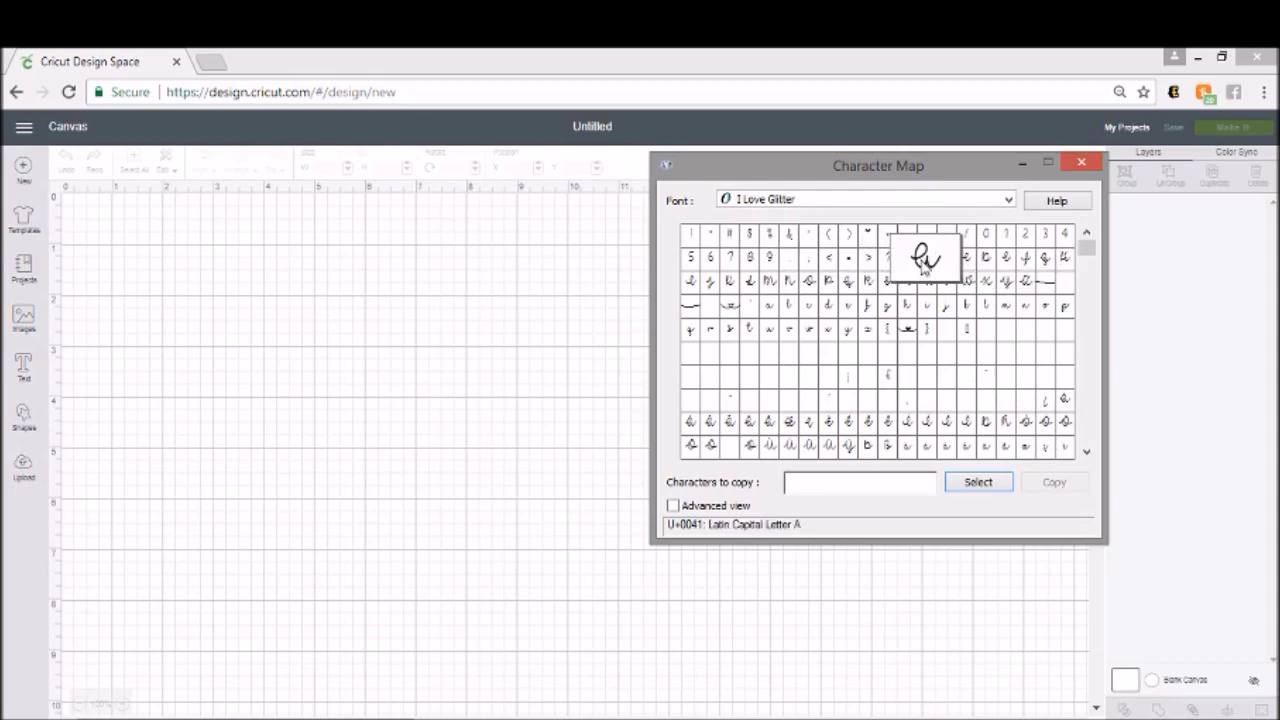
click(826, 286)
click(780, 304)
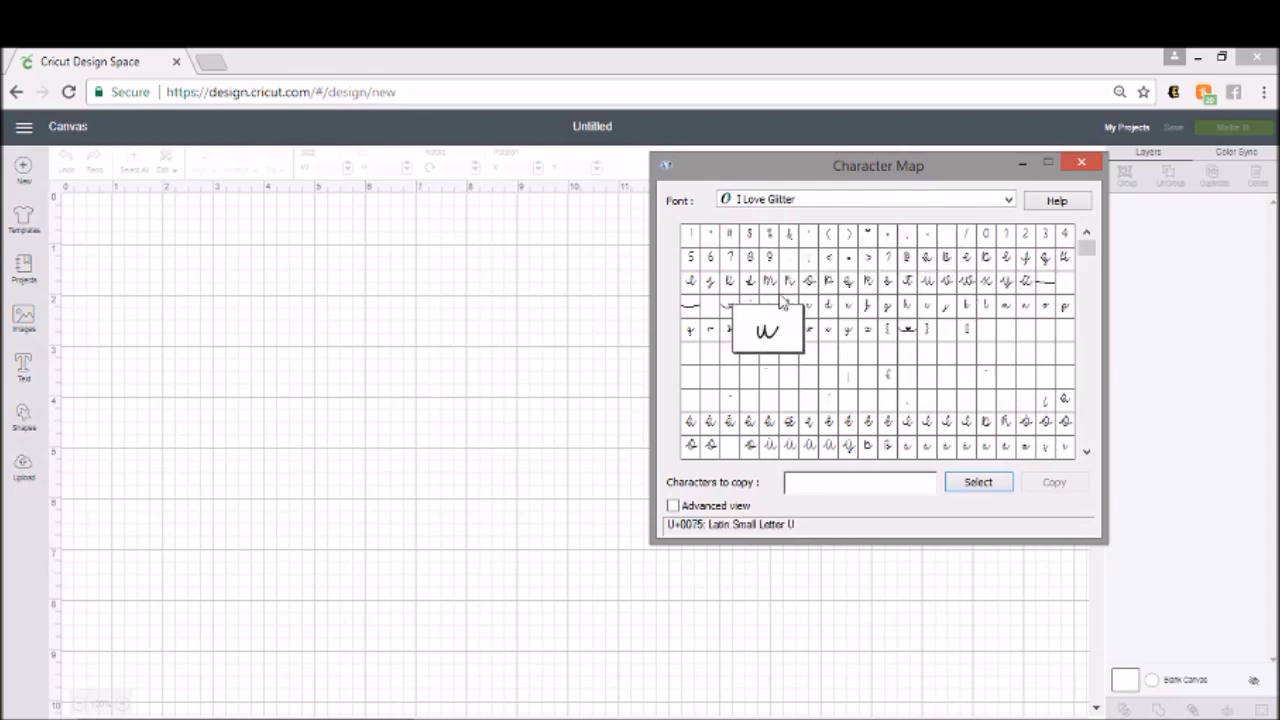
click(812, 201)
Show Lovely Home and preview its A, ï, ÿ and swash Ä, then switch to Magnolia Sky.
scroll(849, 424, down, 2)
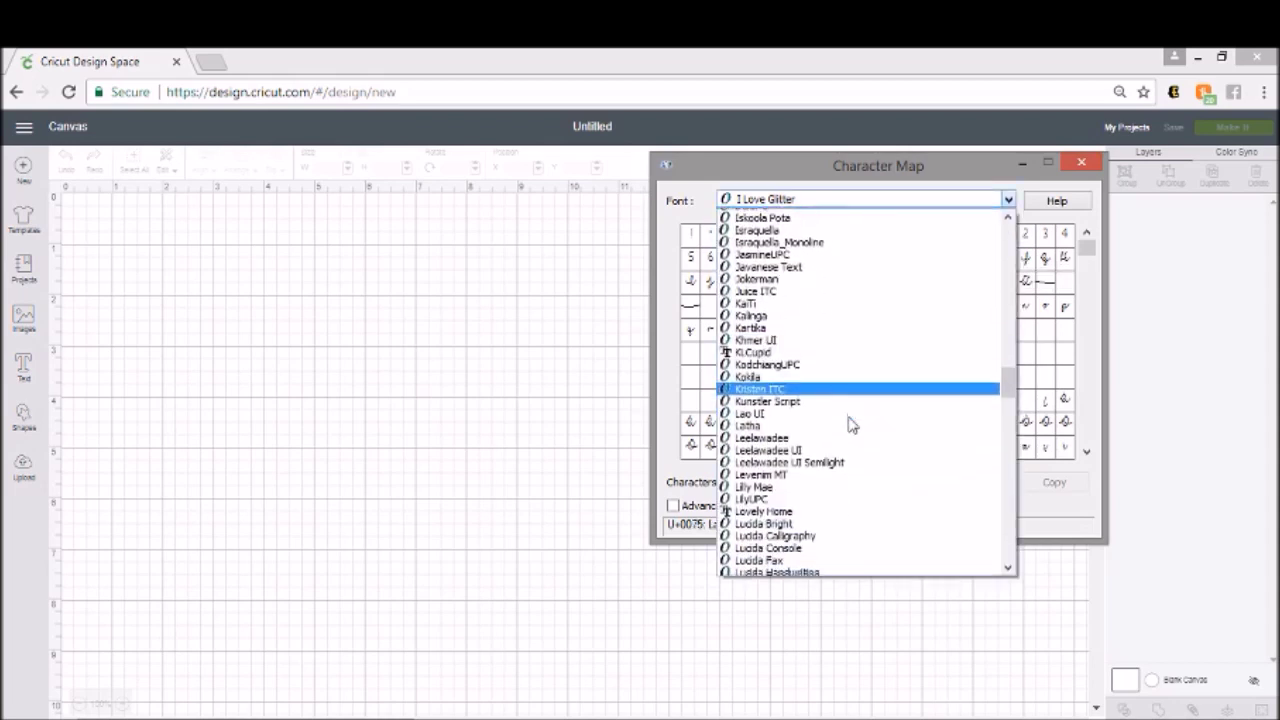
scroll(849, 424, down, 4)
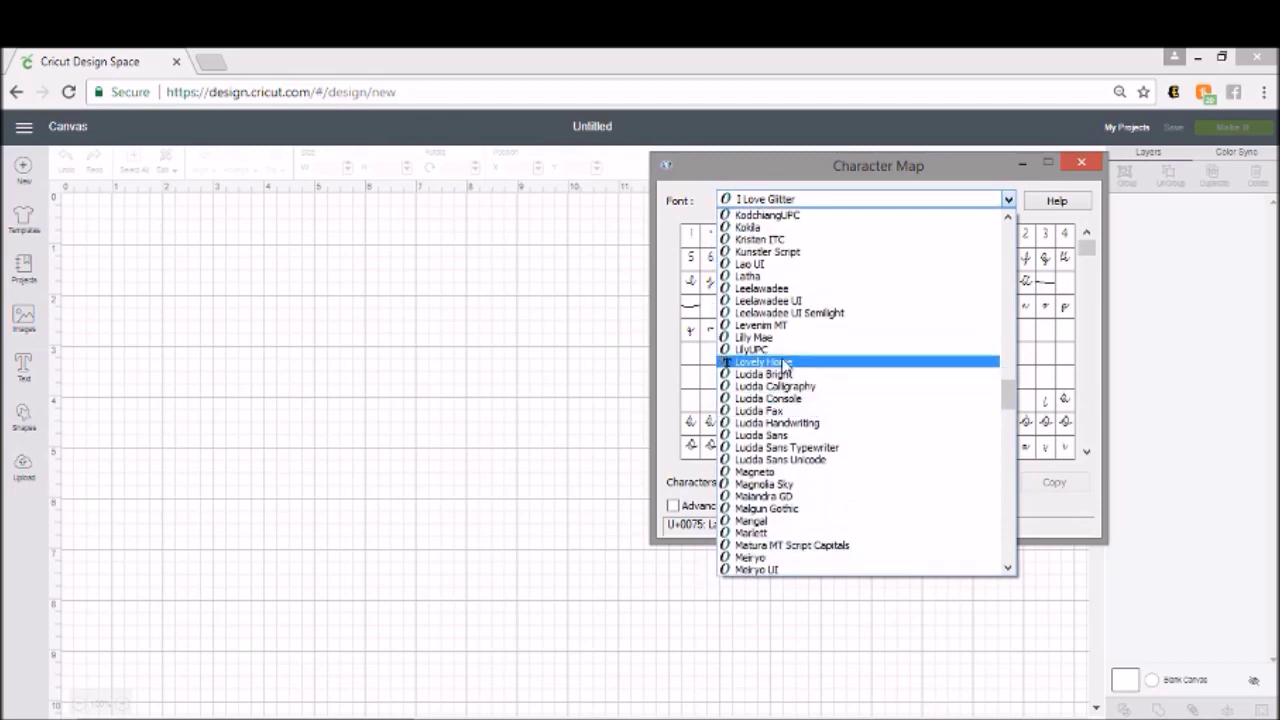
click(785, 364)
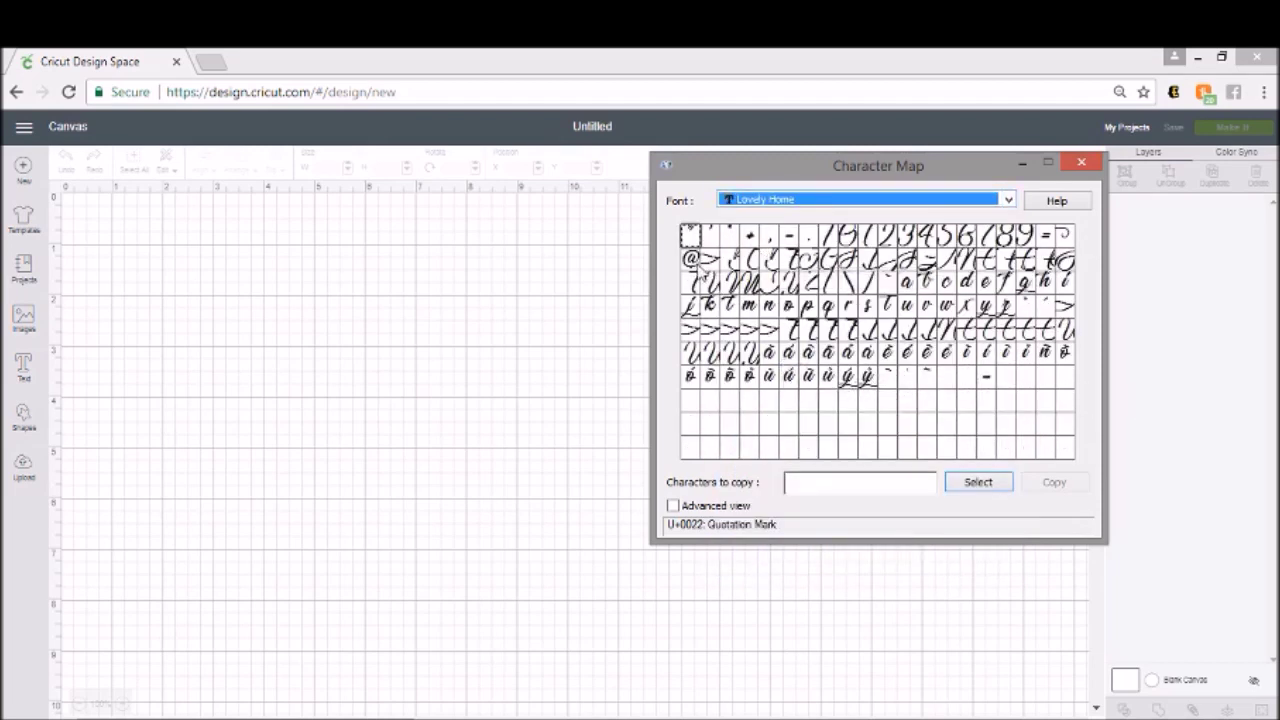
click(708, 265)
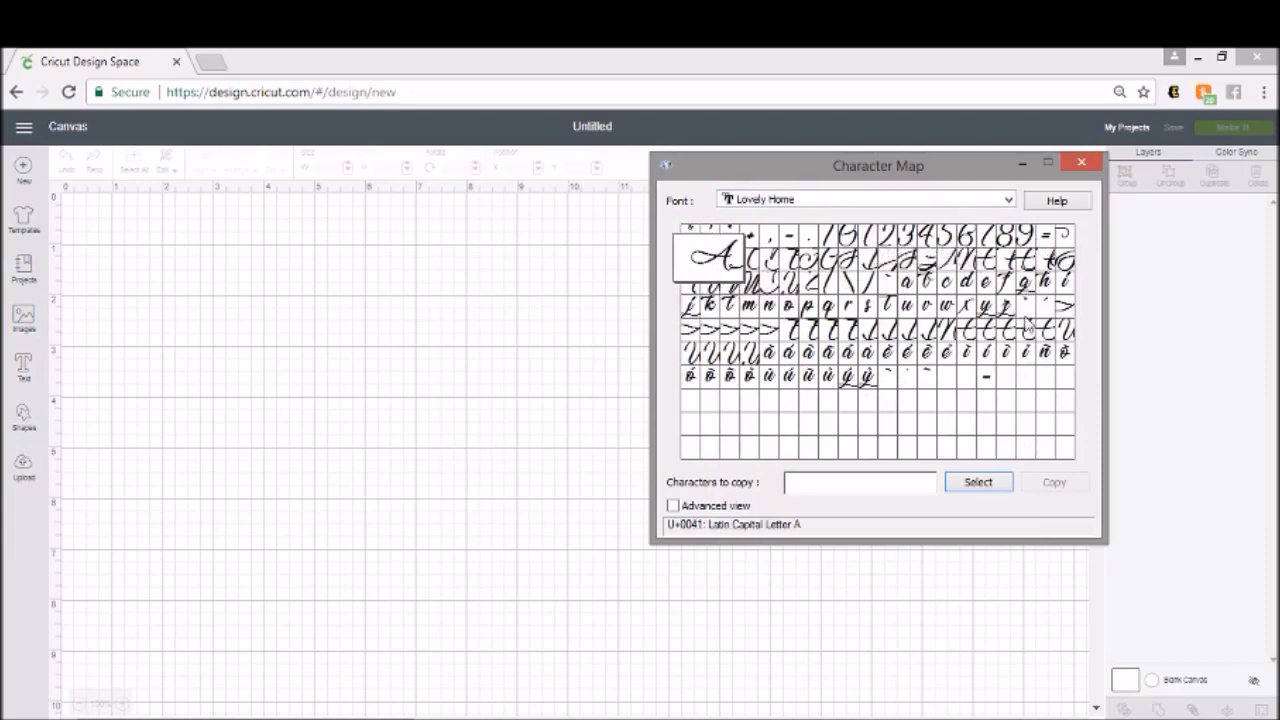
click(1027, 350)
click(876, 384)
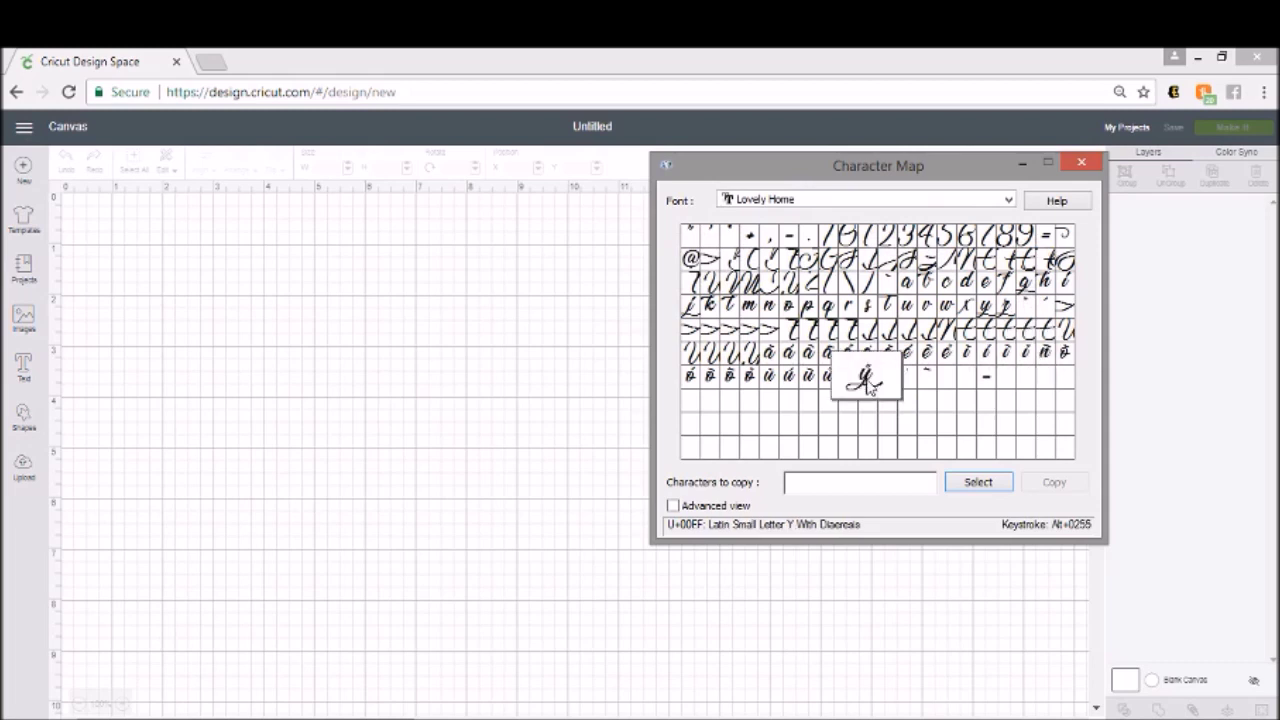
click(735, 306)
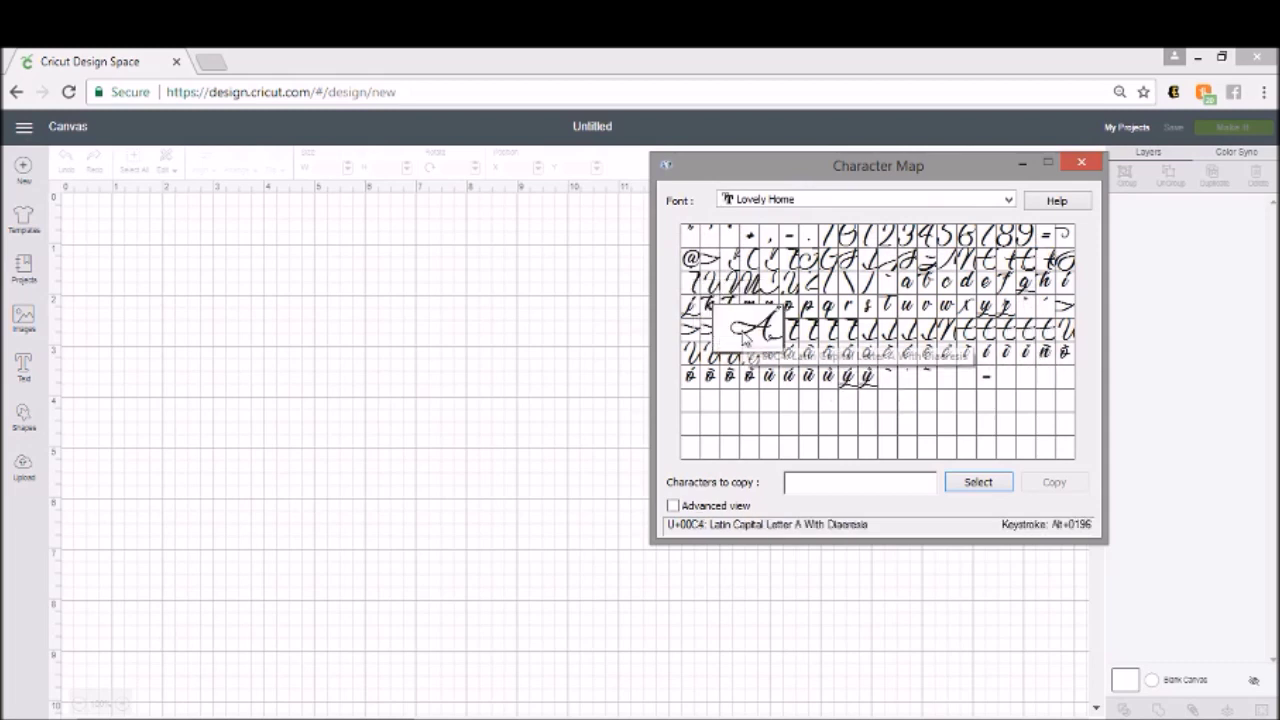
click(785, 205)
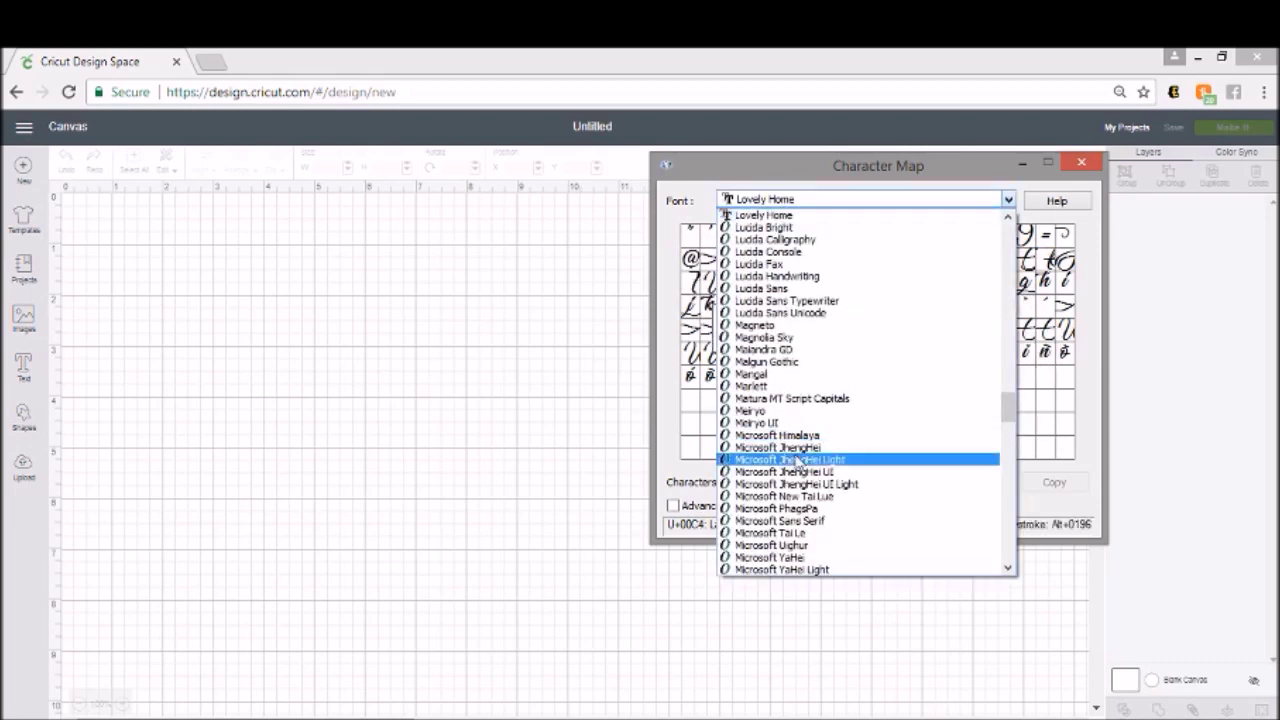
click(781, 340)
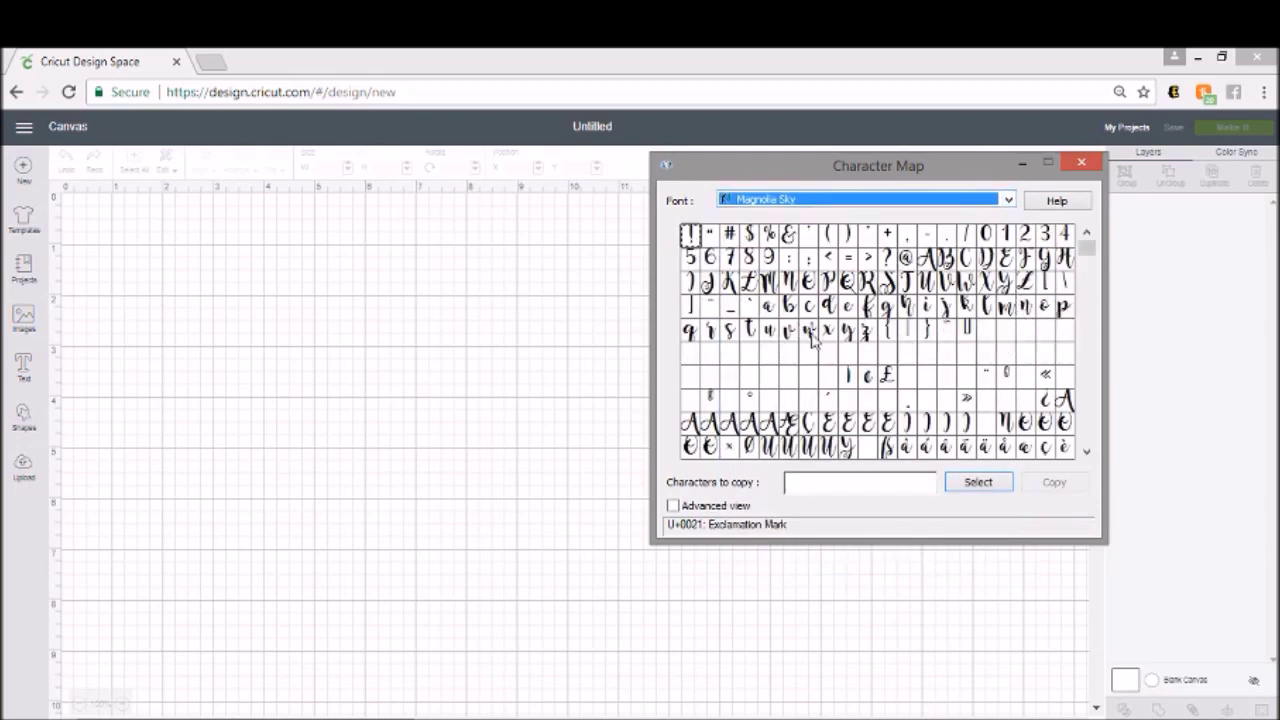
Show MONOGRAMOS and enlarge its O, L, é, Ü and ô circle monograms.
click(792, 206)
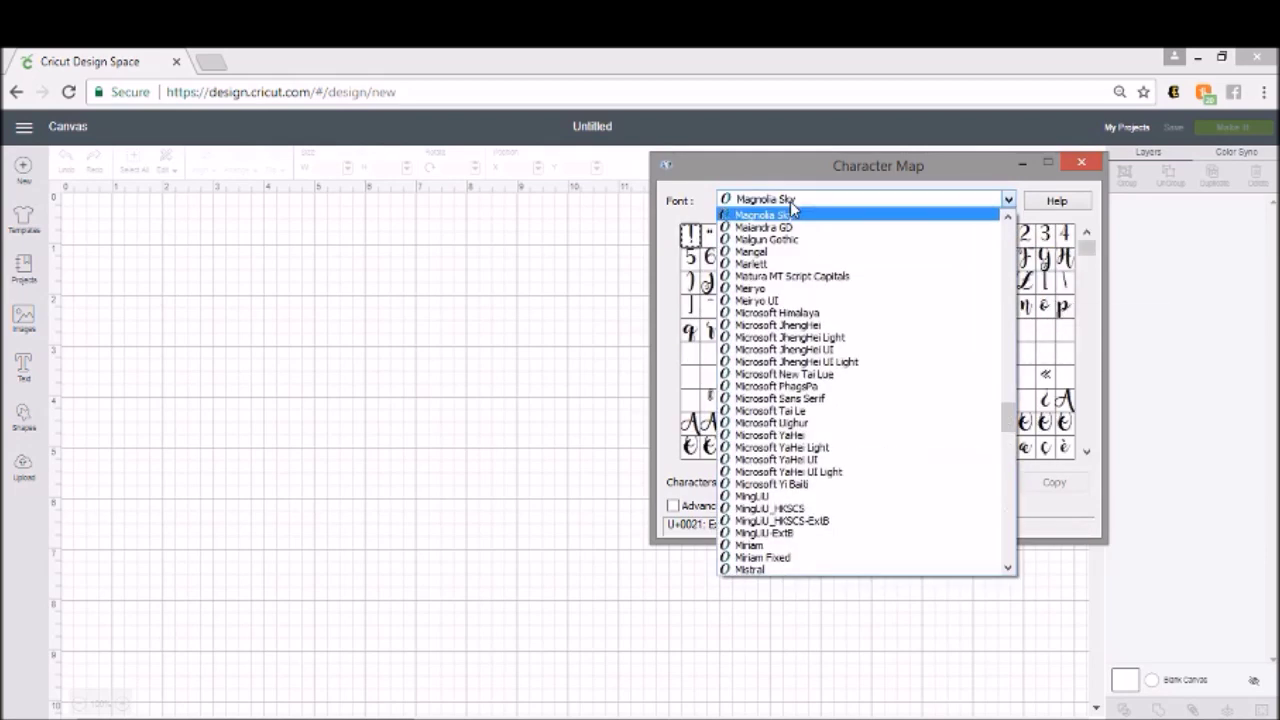
scroll(808, 425, down, 6)
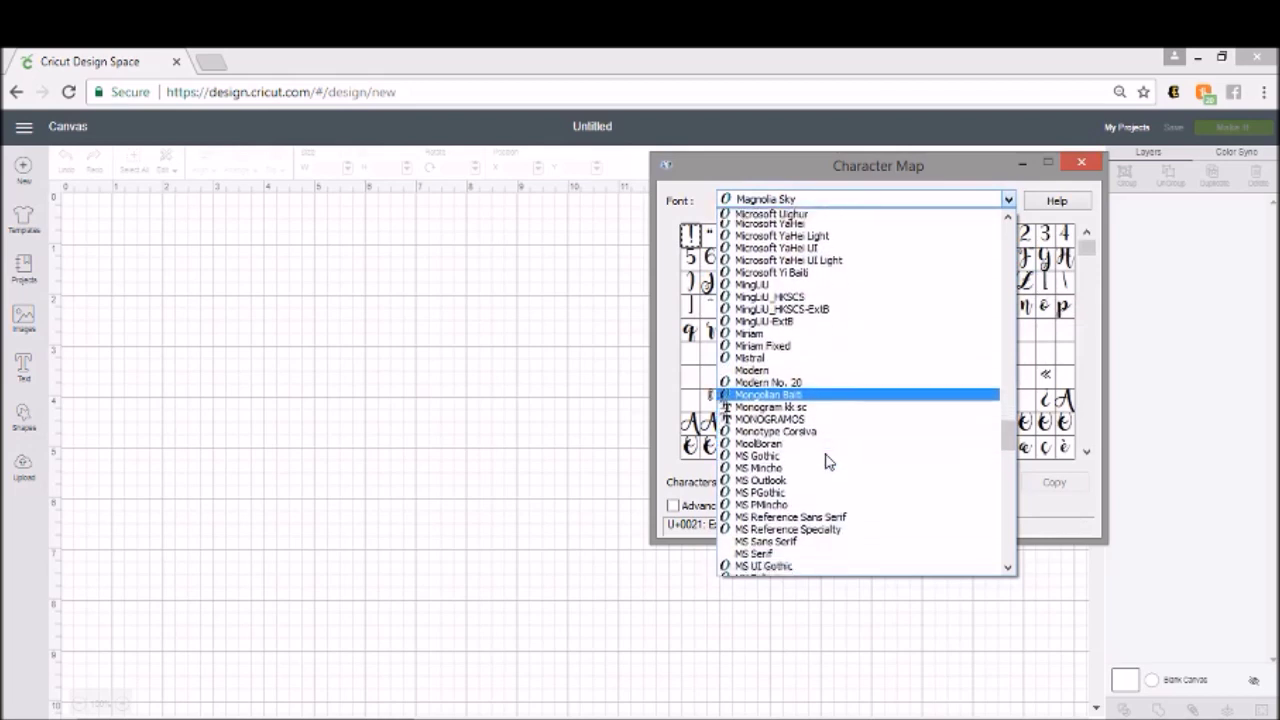
click(778, 411)
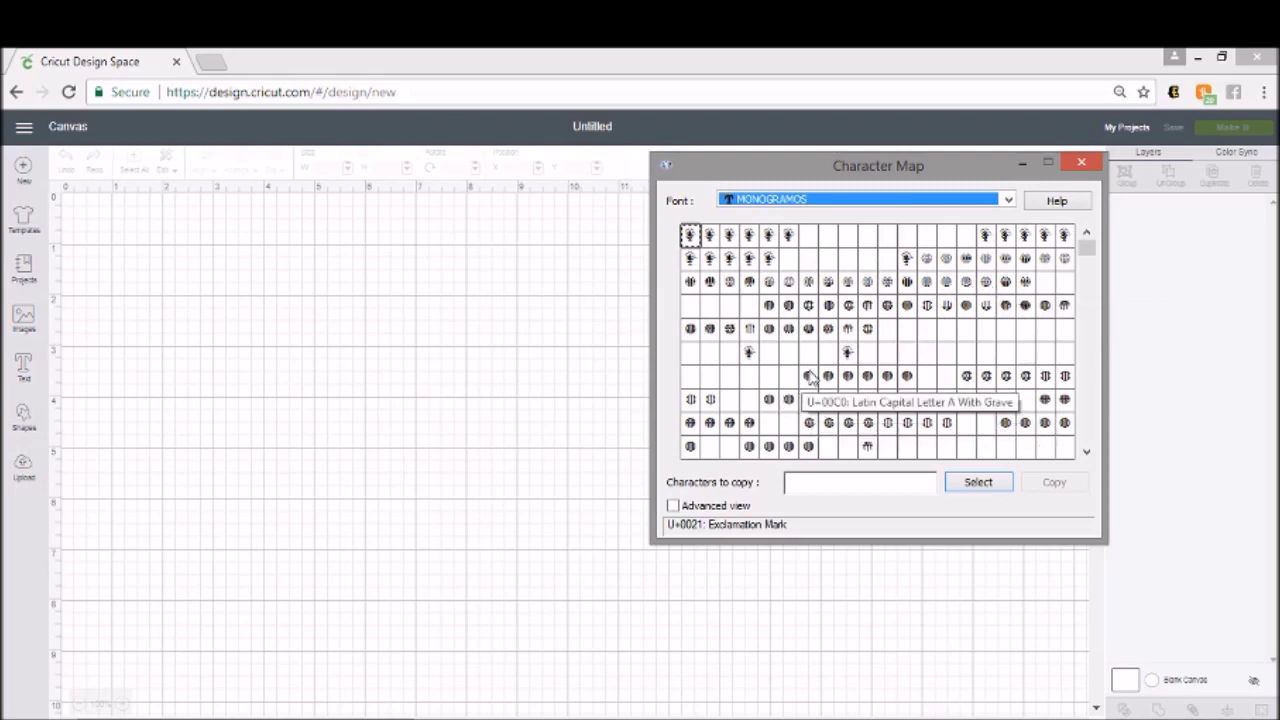
click(806, 283)
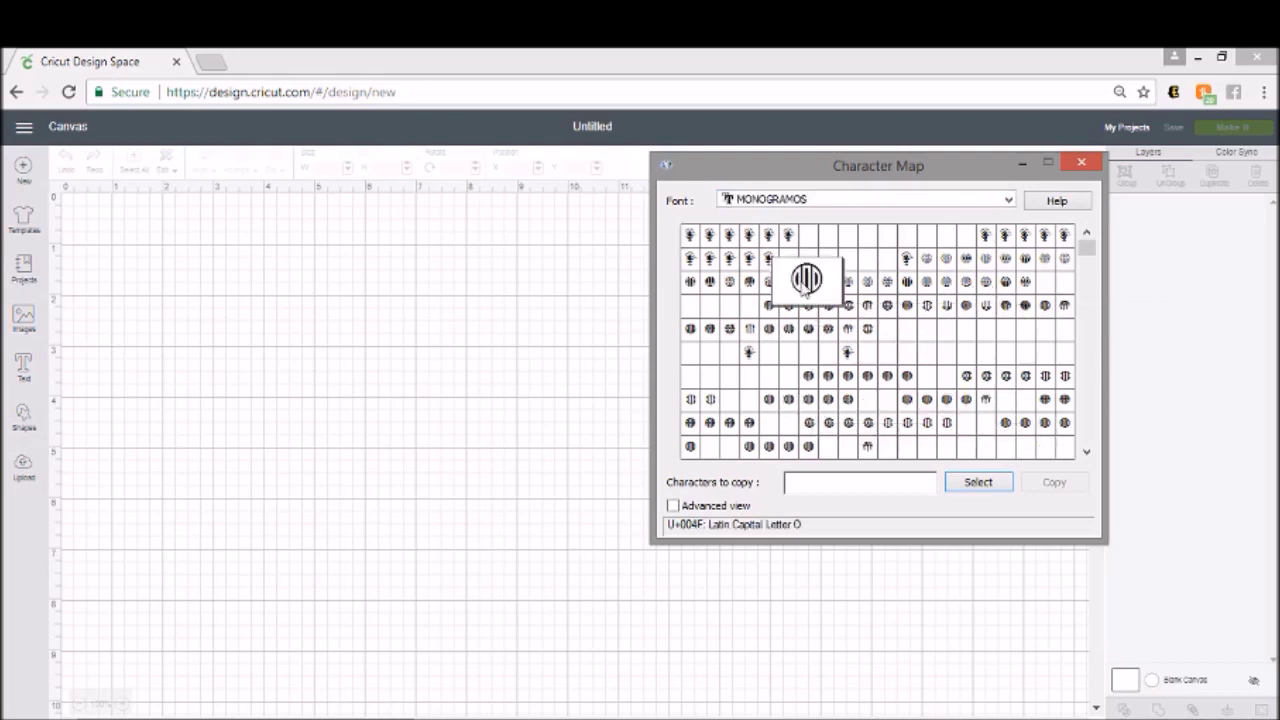
click(750, 288)
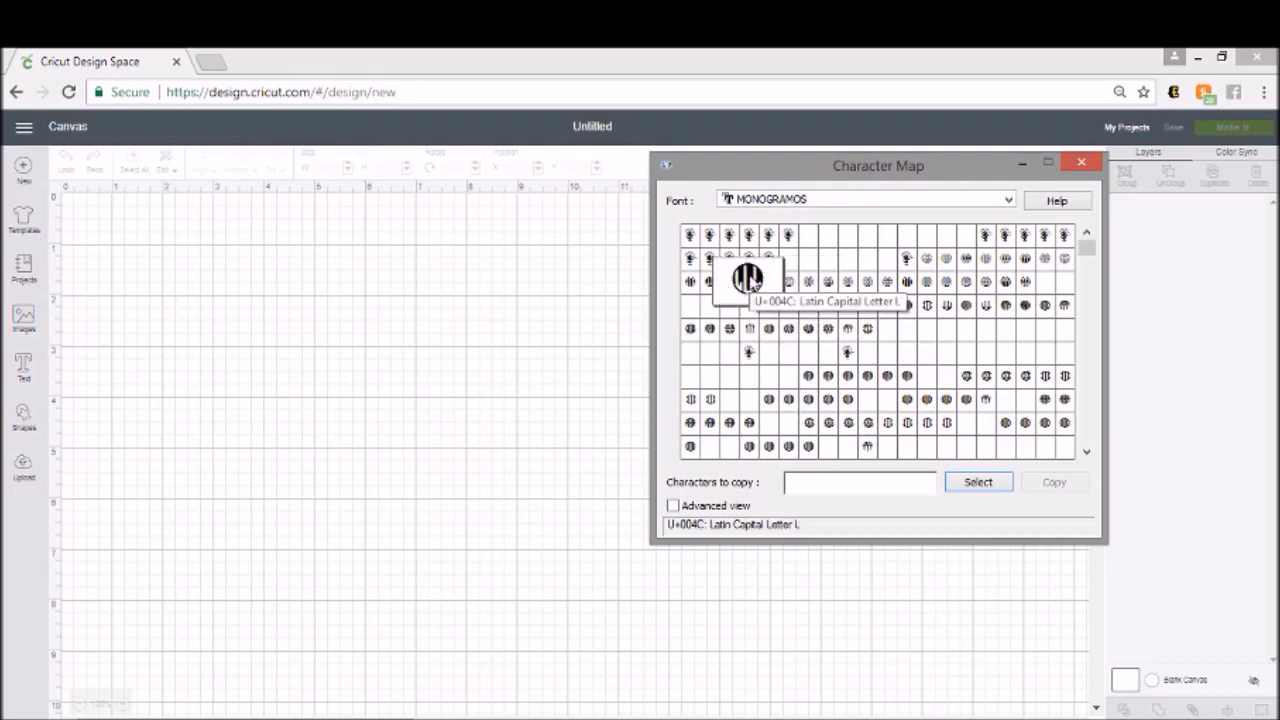
click(826, 428)
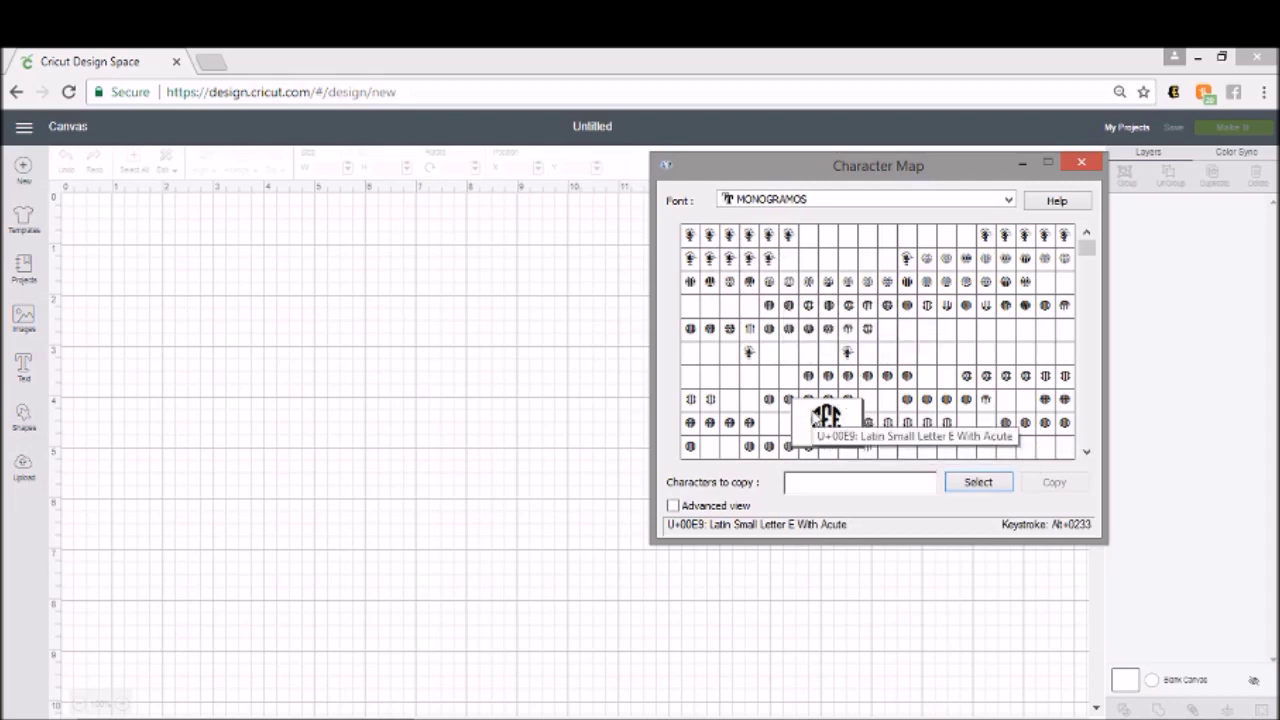
click(966, 402)
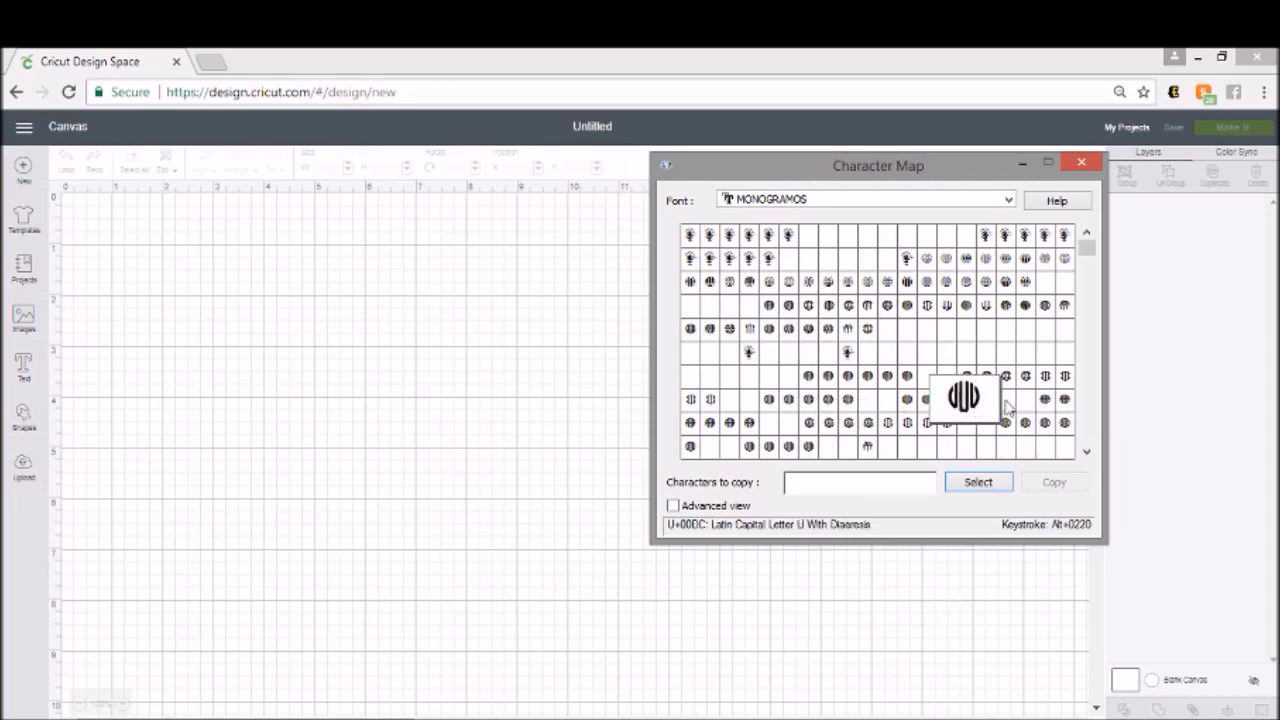
click(1044, 424)
Scroll further down the font list and switch to Star Strella.
click(789, 202)
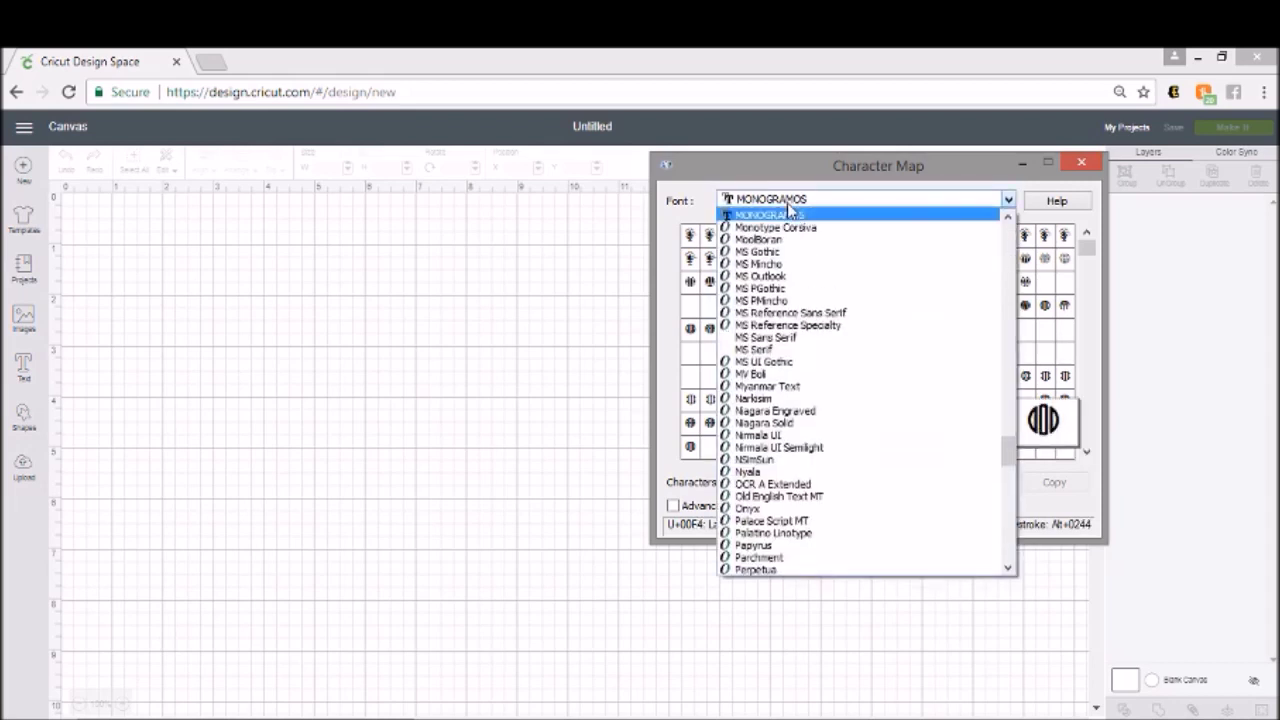
scroll(800, 424, down, 1)
scroll(797, 437, down, 7)
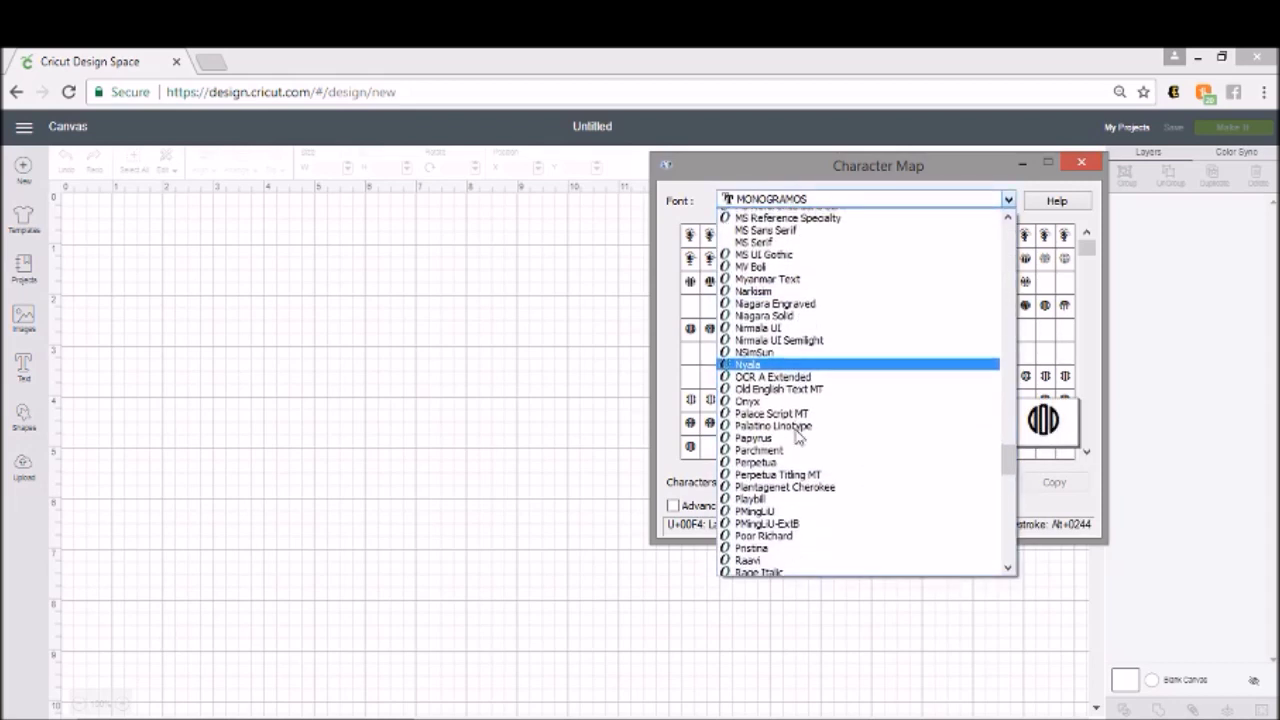
scroll(797, 437, down, 12)
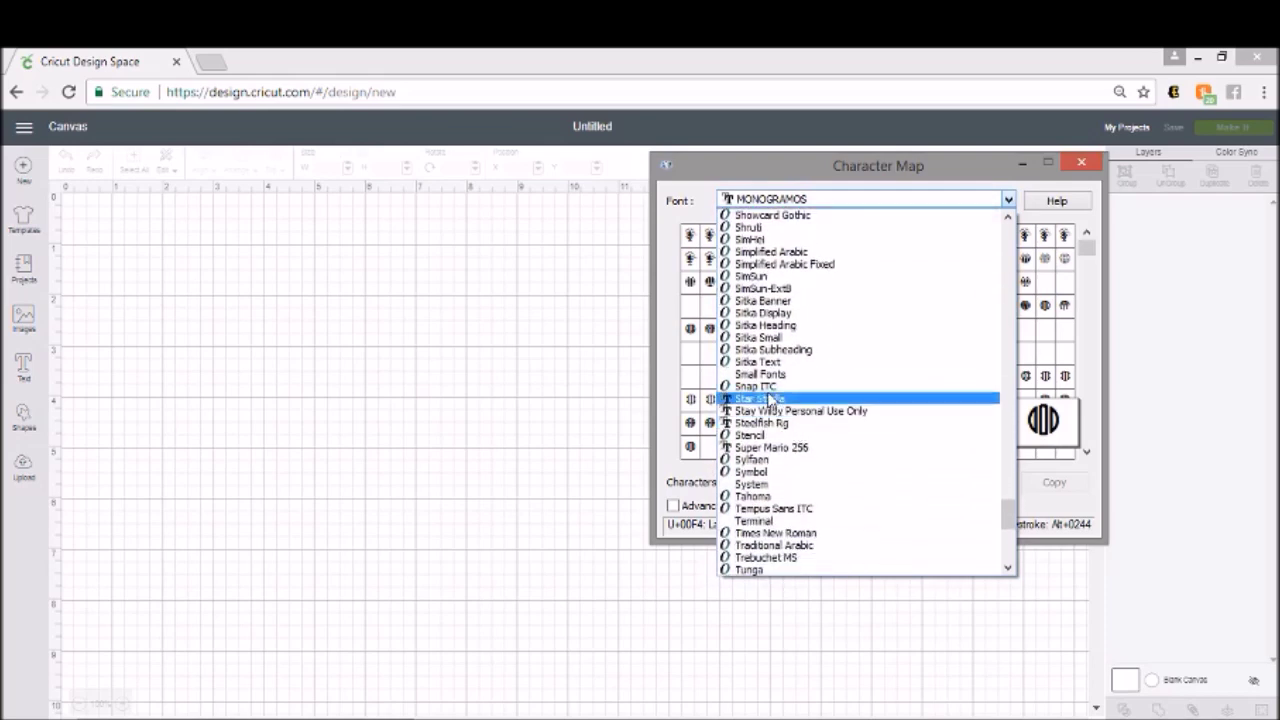
click(766, 399)
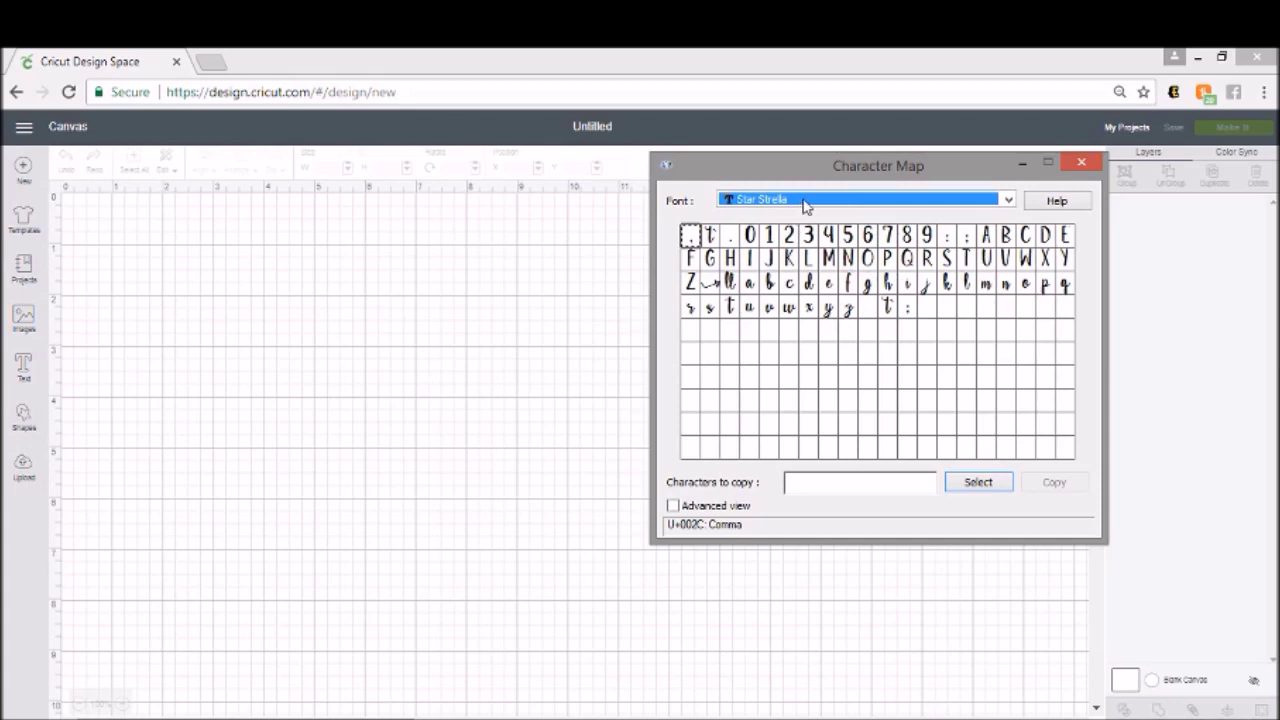
Preview Star Strella's swash tail and capital P, then try Stay Wildy and Steelfish Rg.
click(714, 285)
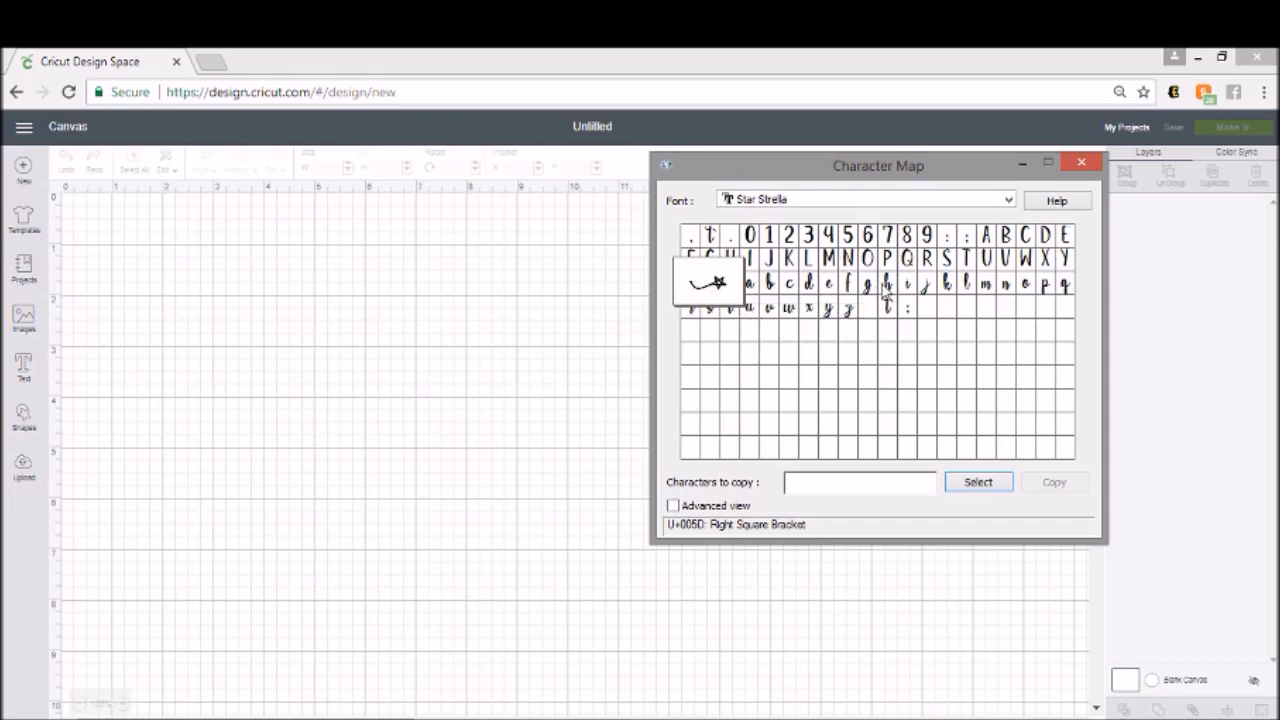
click(888, 258)
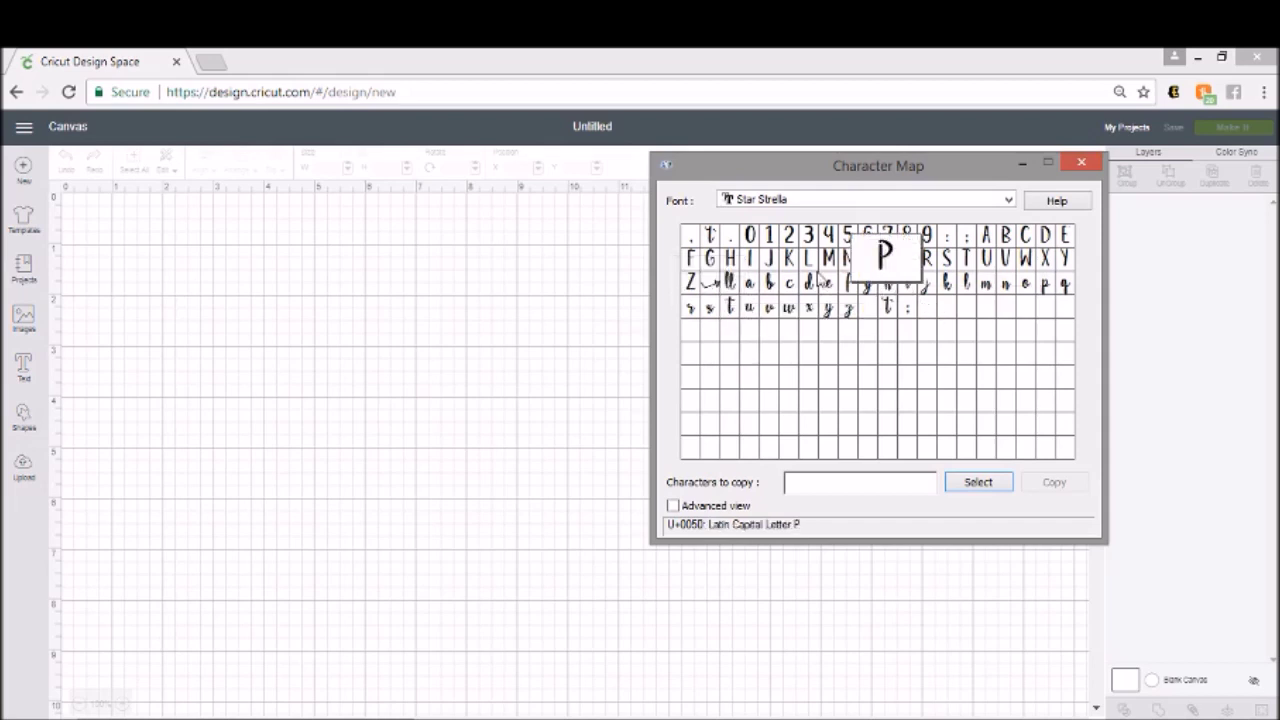
click(843, 199)
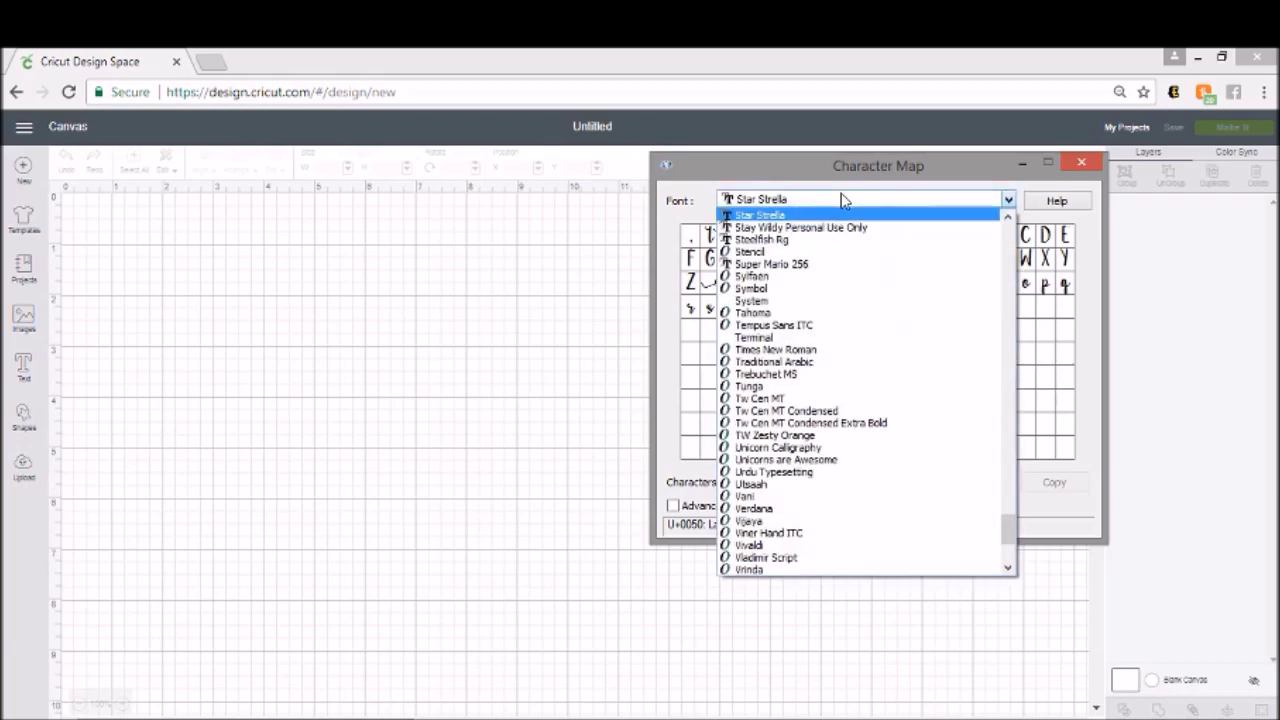
click(818, 228)
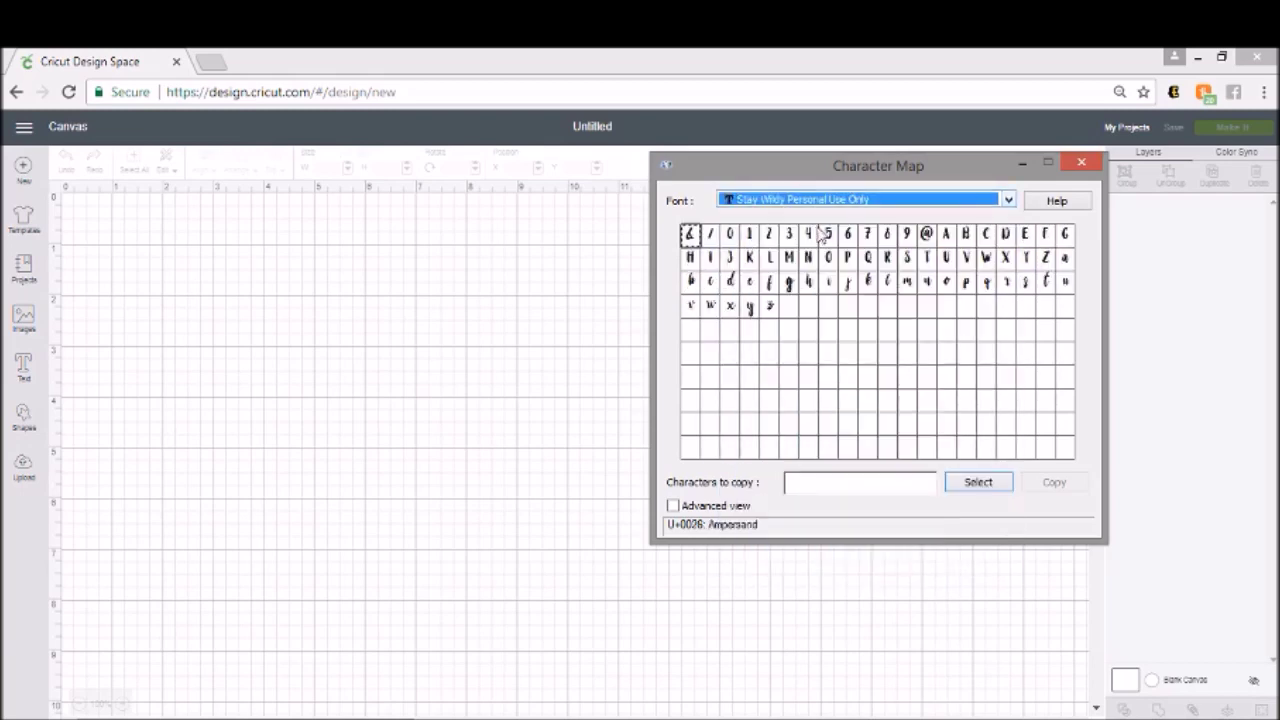
click(826, 200)
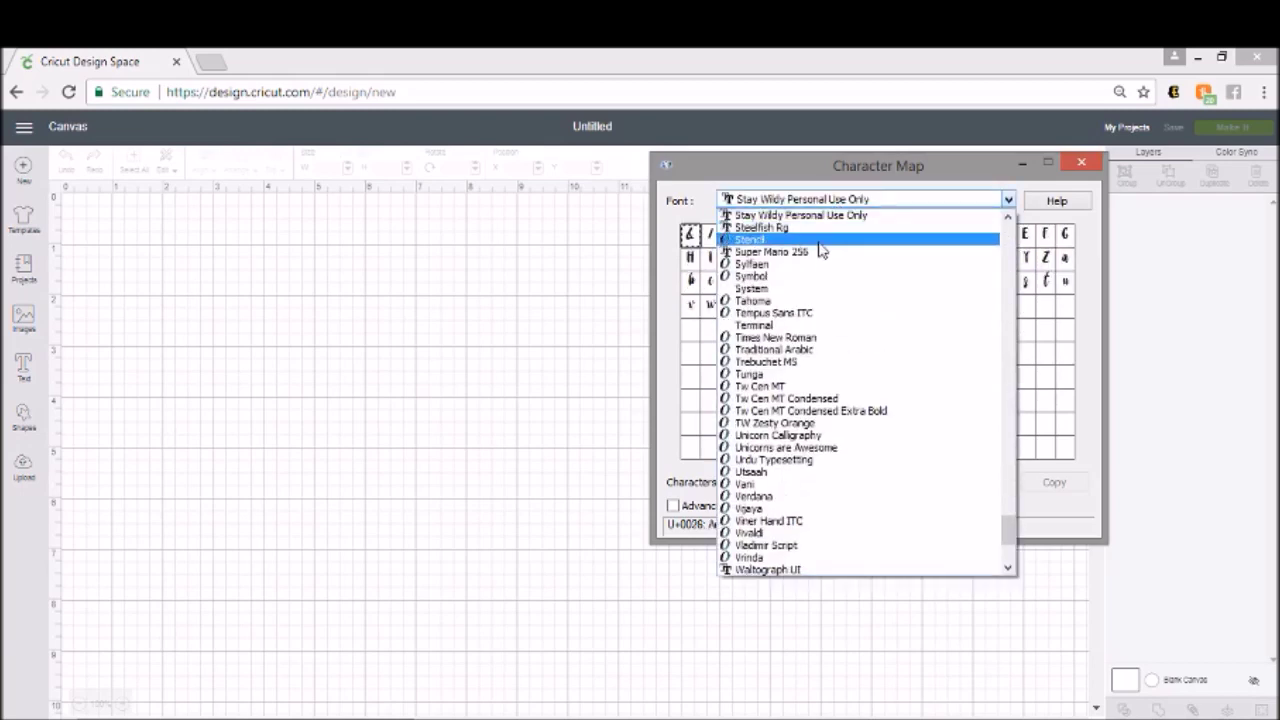
click(816, 229)
Step past Stencil, Super Mario 256 and Sylfaen to Unicorn Calligraphy and enlarge its rainbow glyph.
key(Down)
key(Down)
key(Down)
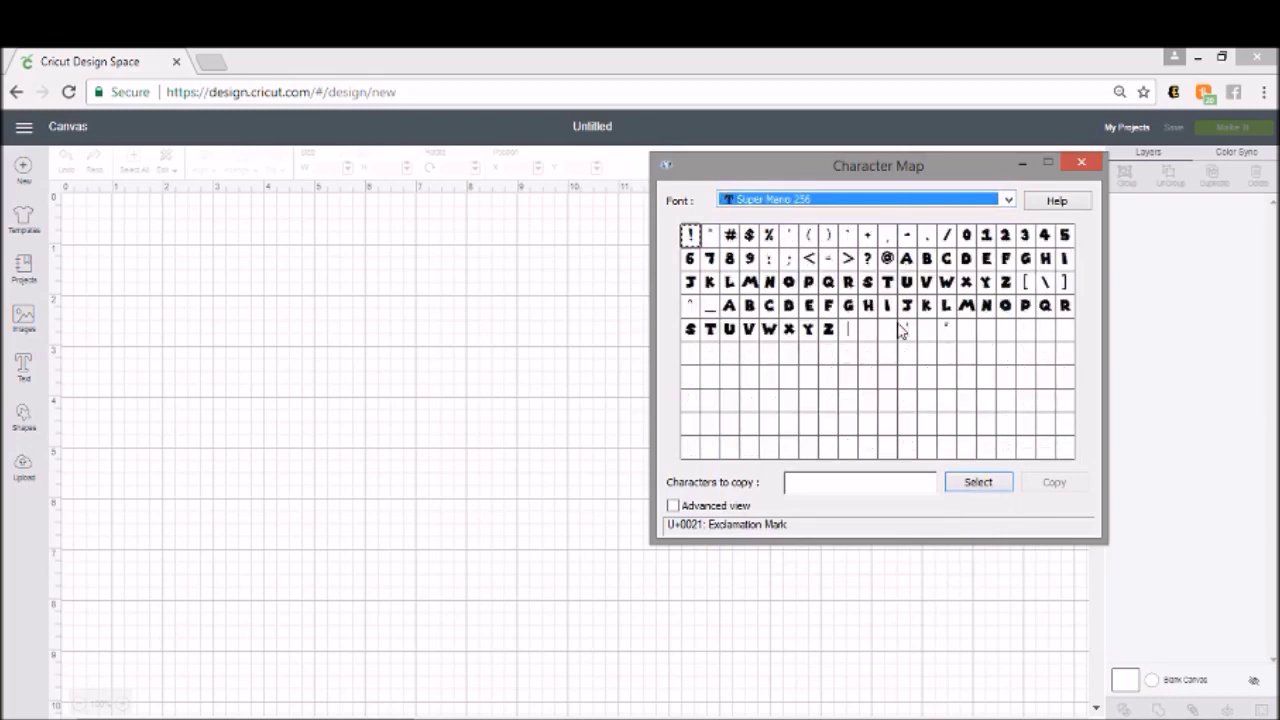
key(Down)
key(Down)
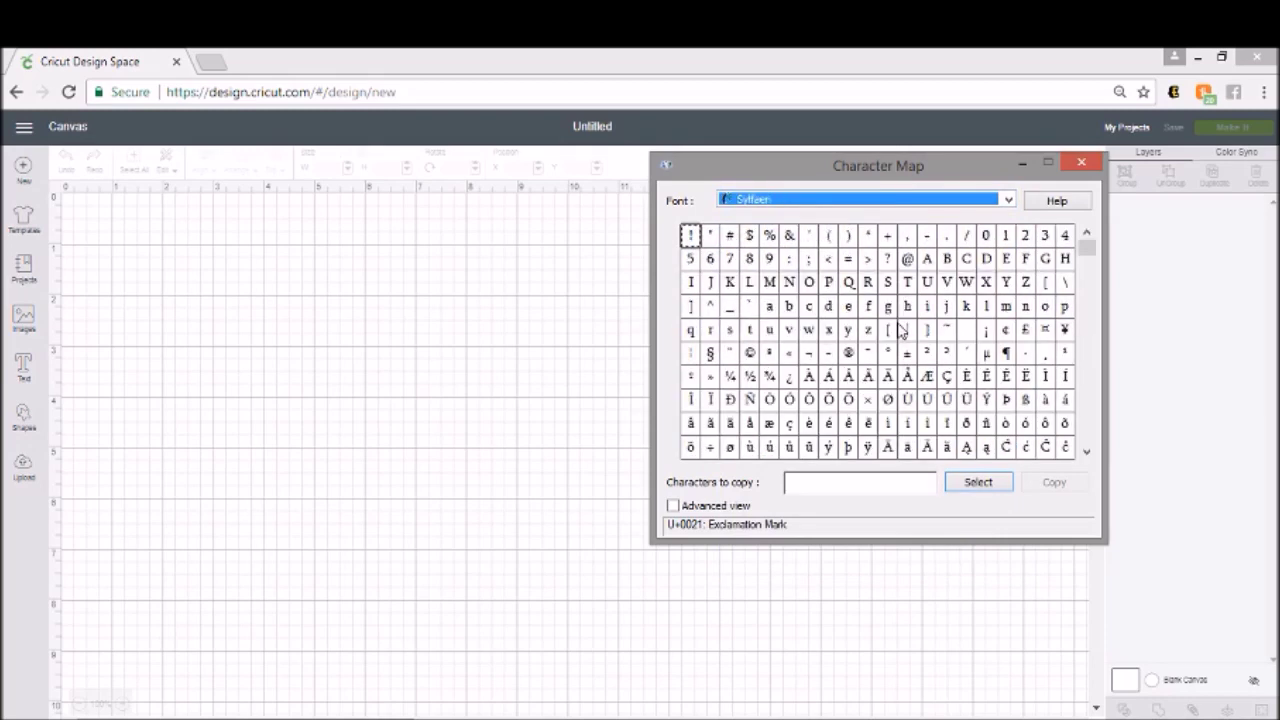
key(Down)
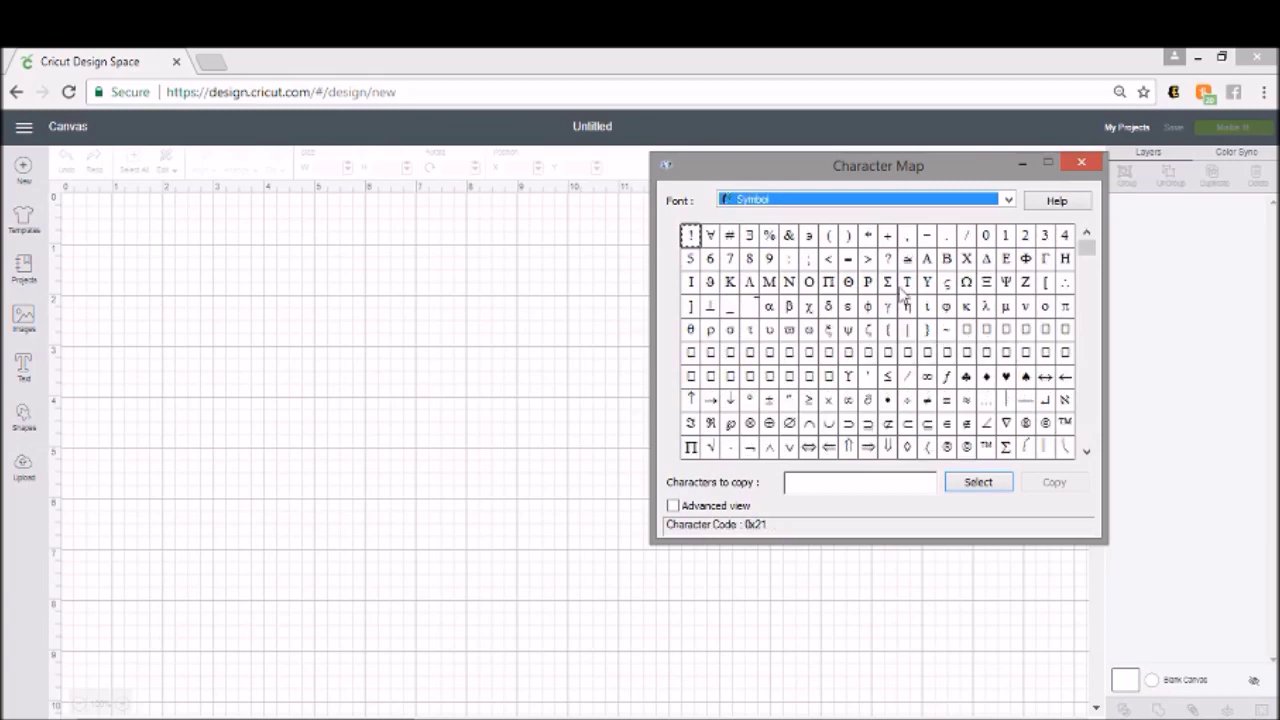
click(897, 200)
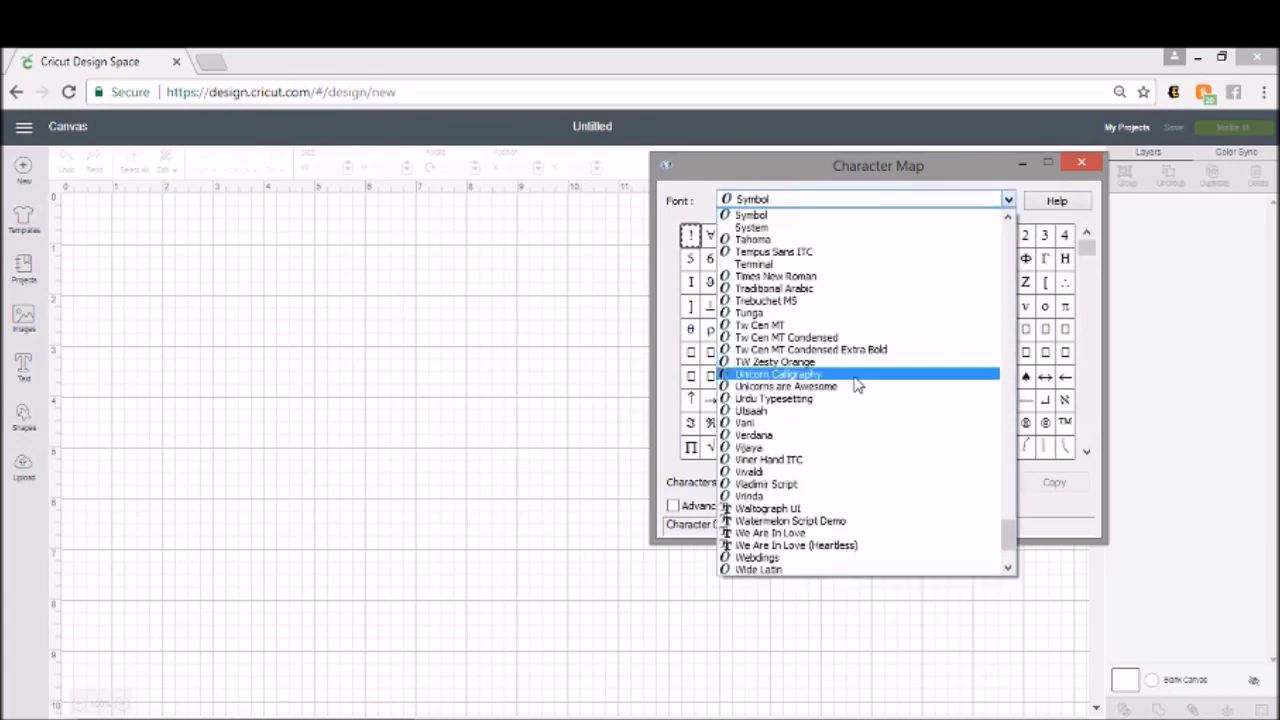
click(855, 375)
click(913, 330)
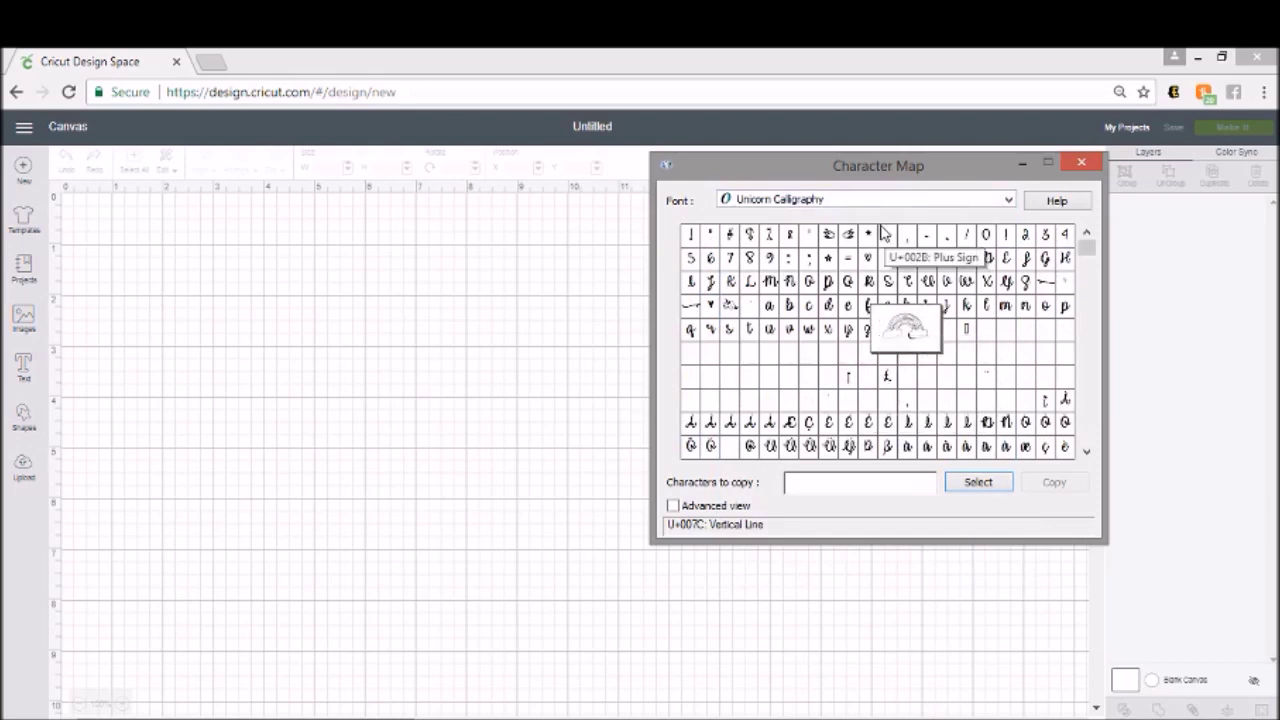
Preview Unicorn Calligraphy glyphs, locate the swirl at Left Square Bracket, and close Character Map.
click(840, 240)
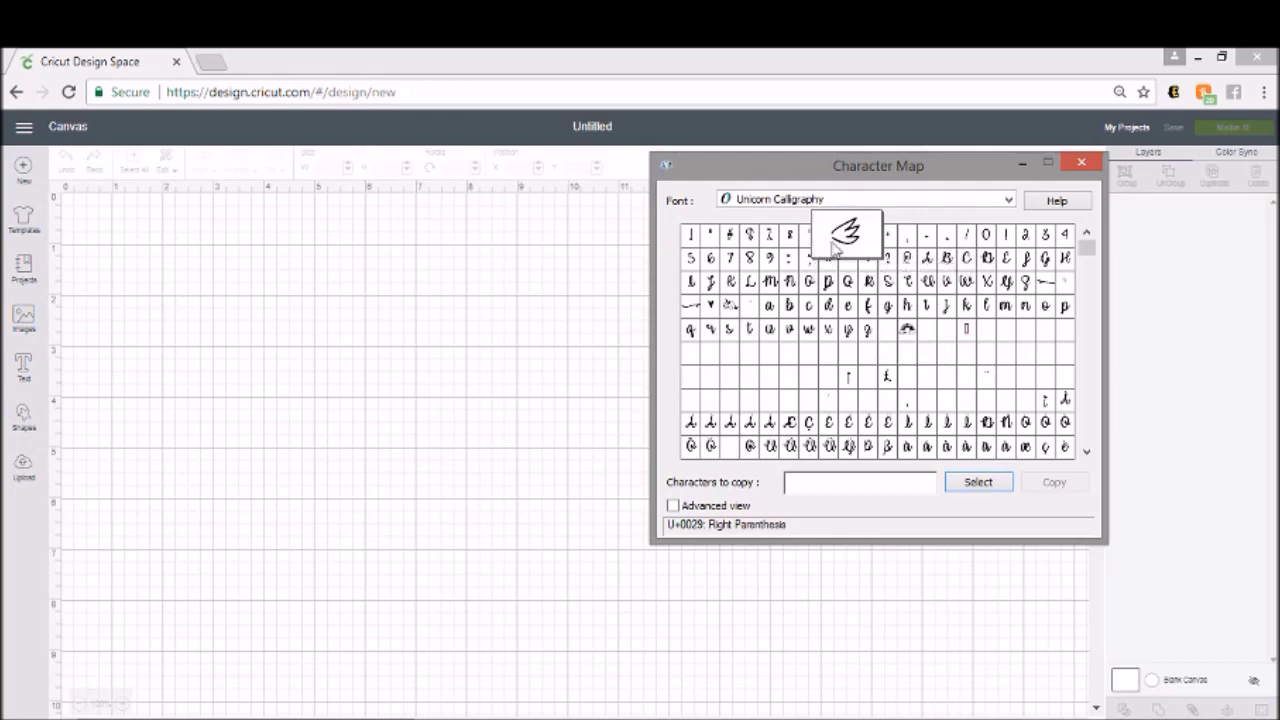
click(710, 305)
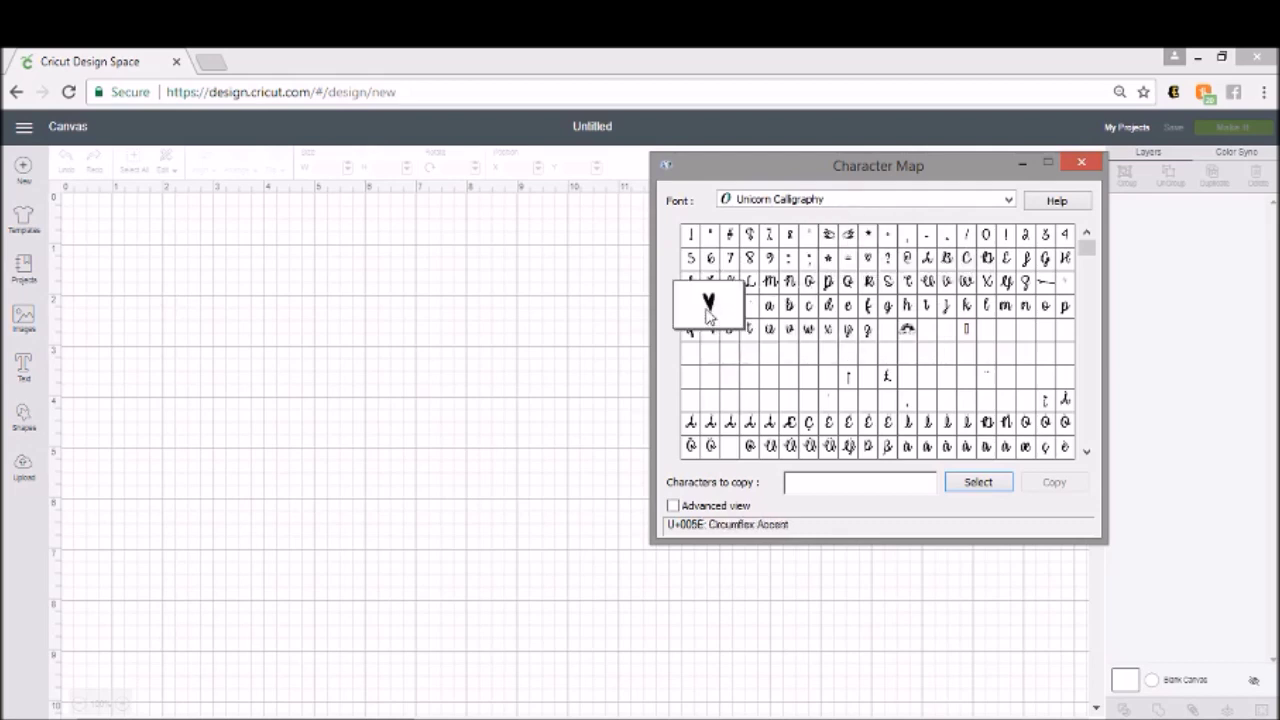
click(1005, 355)
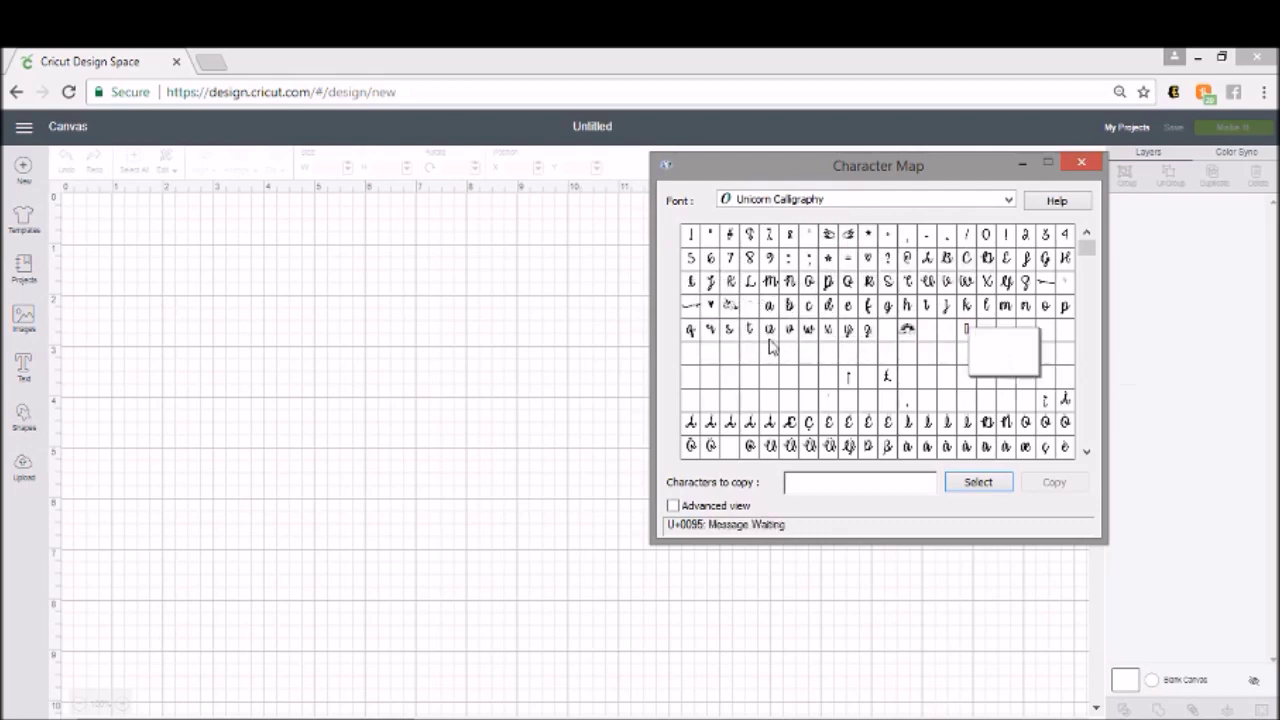
click(726, 298)
click(737, 364)
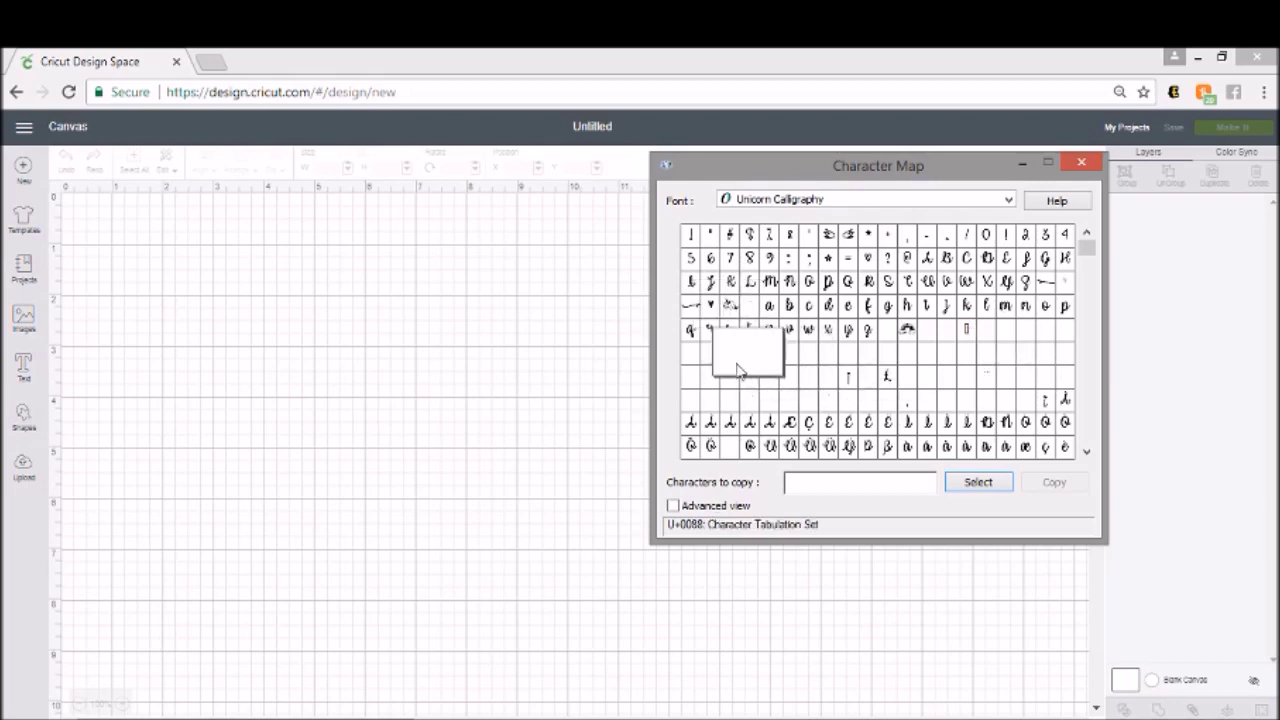
click(692, 306)
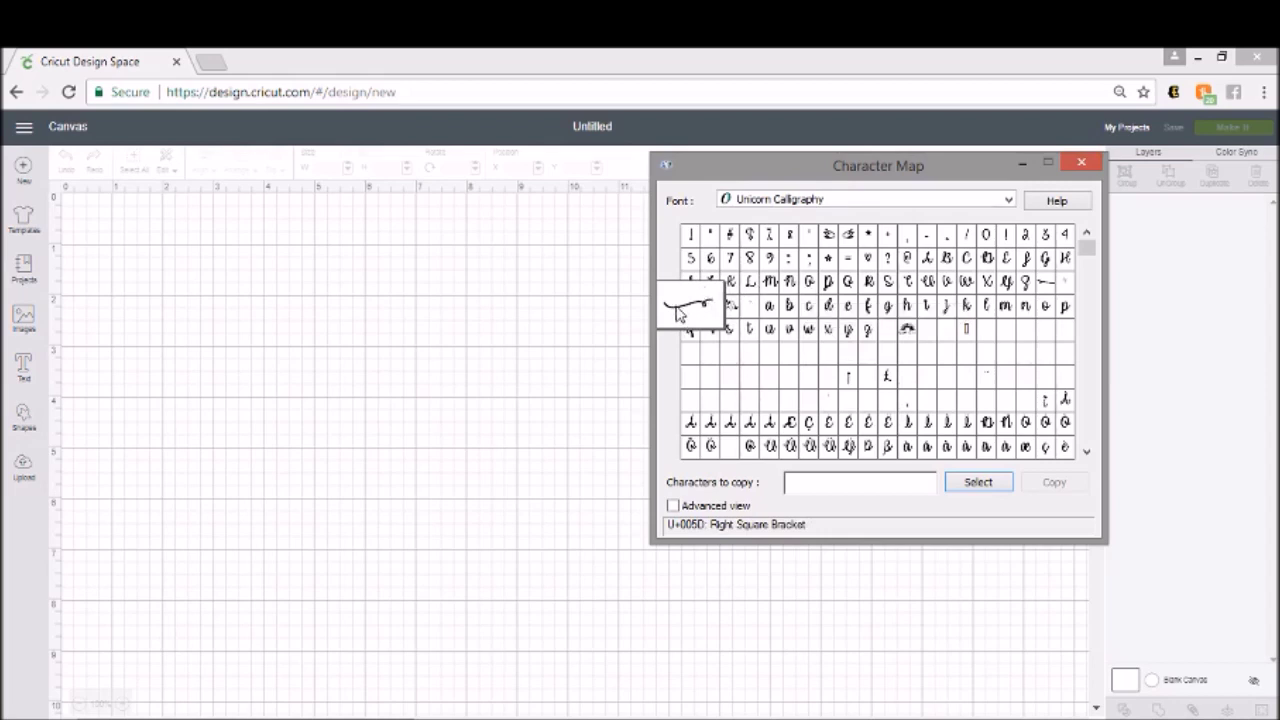
click(1049, 278)
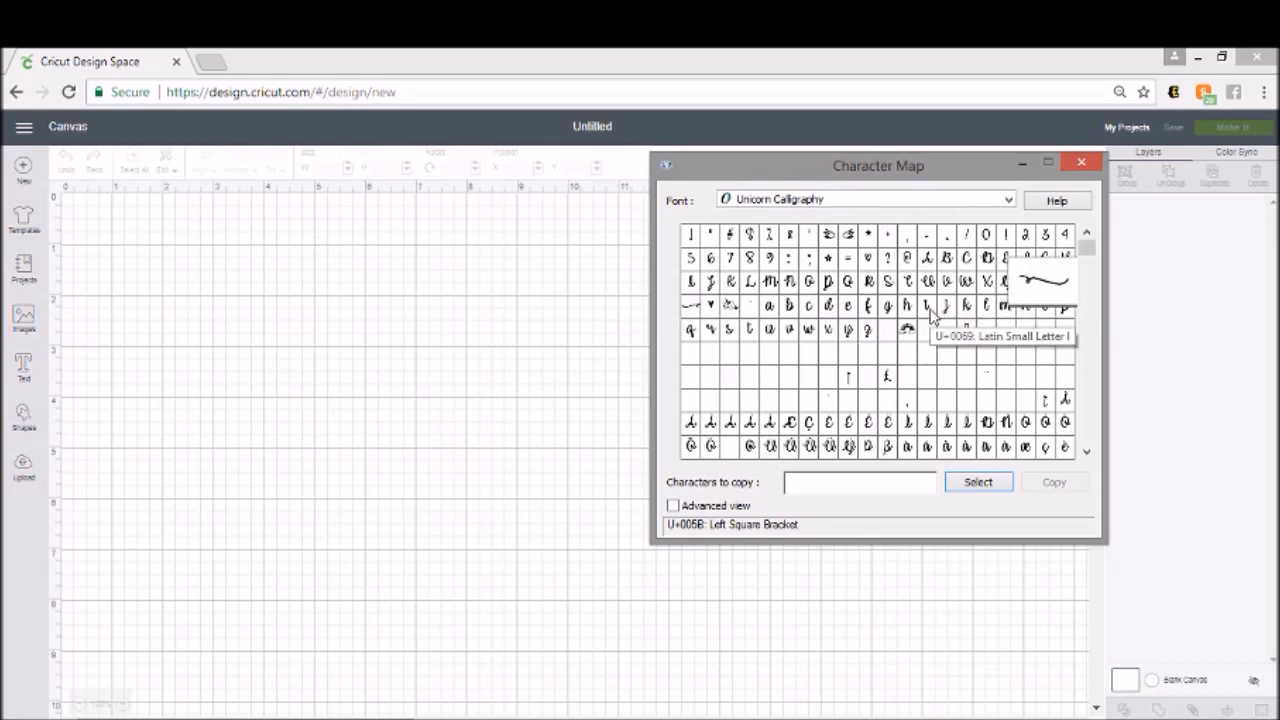
click(1081, 162)
Add a text object with two first names joined by the pasted glyph, removing the stray missing-glyph character.
click(30, 370)
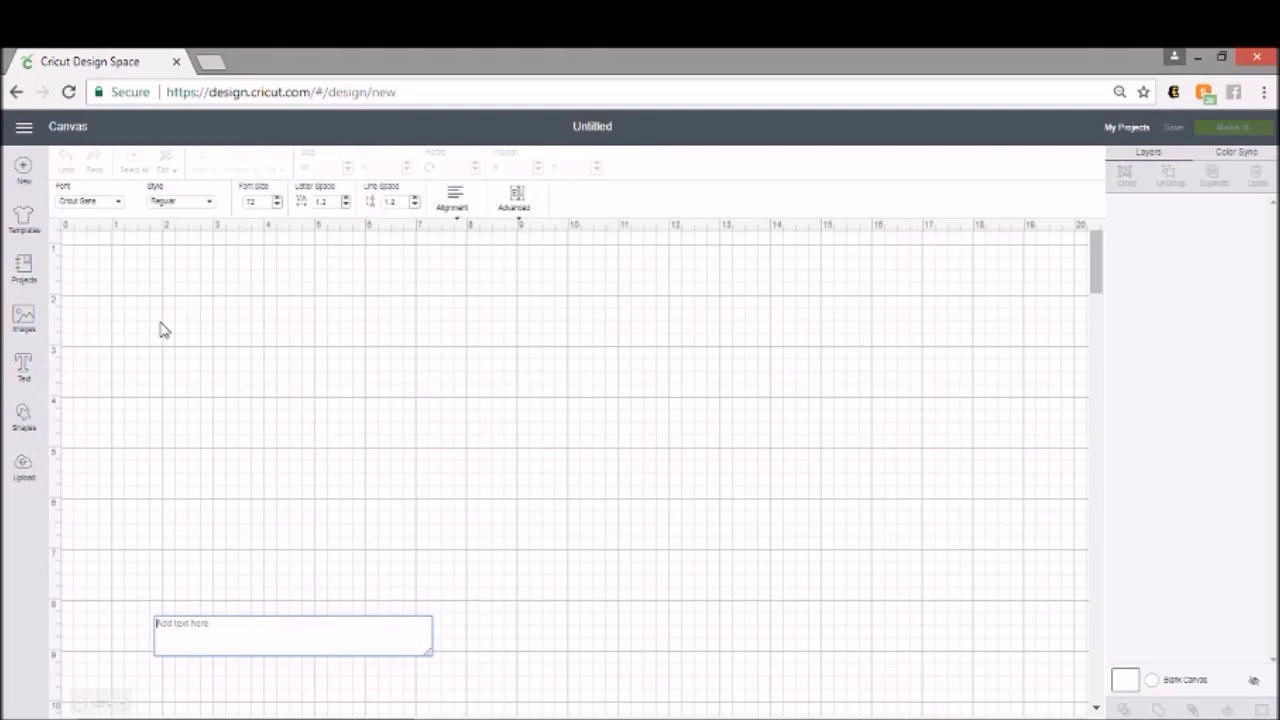
text(Con)
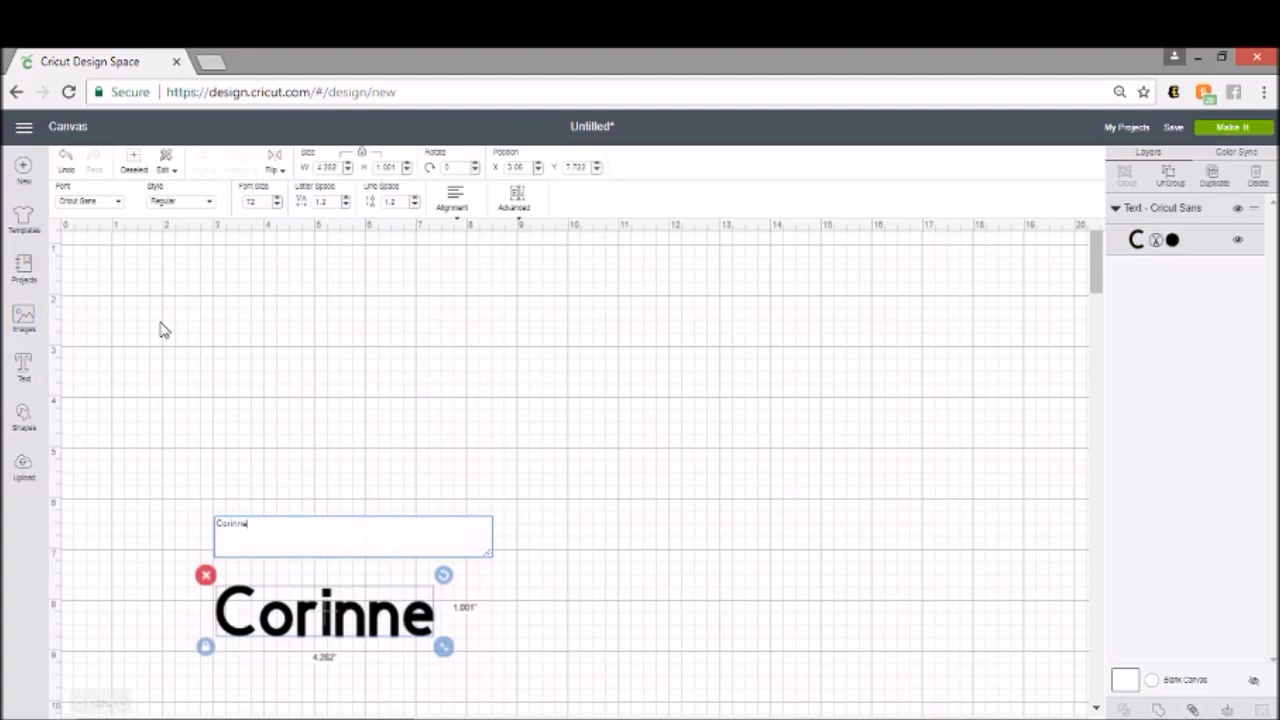
text(inne|)
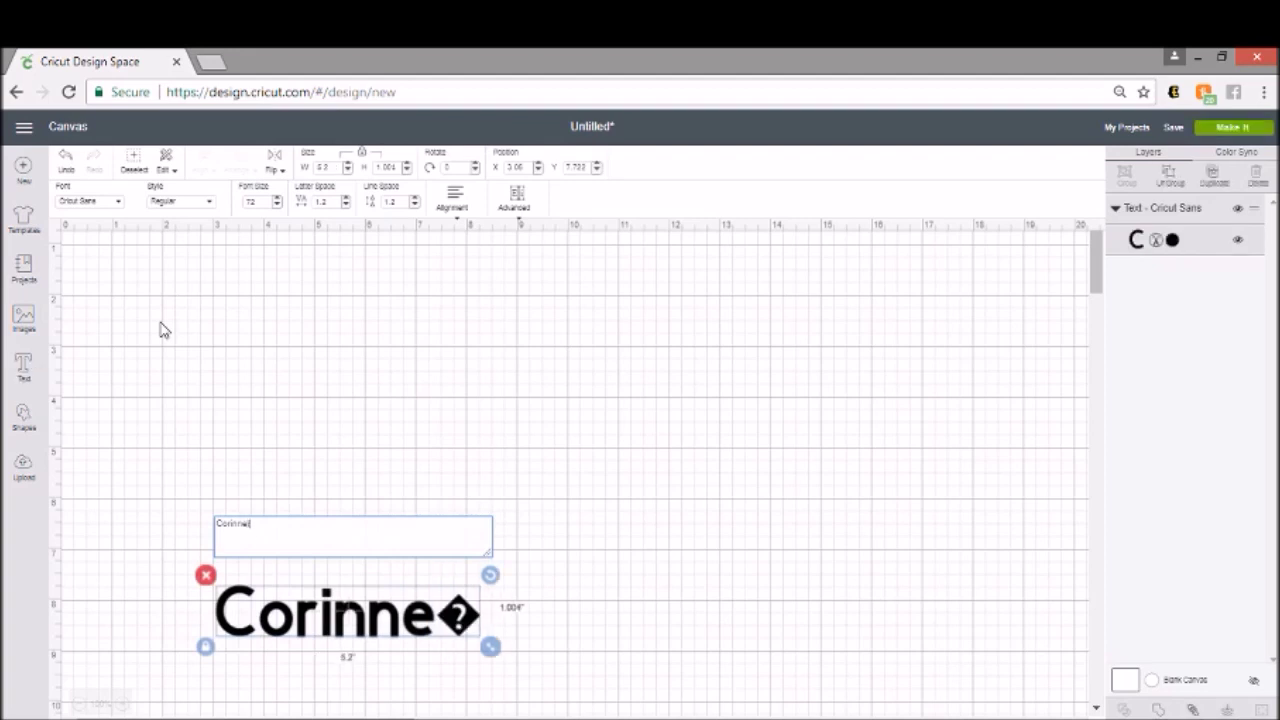
key(BackSpace)
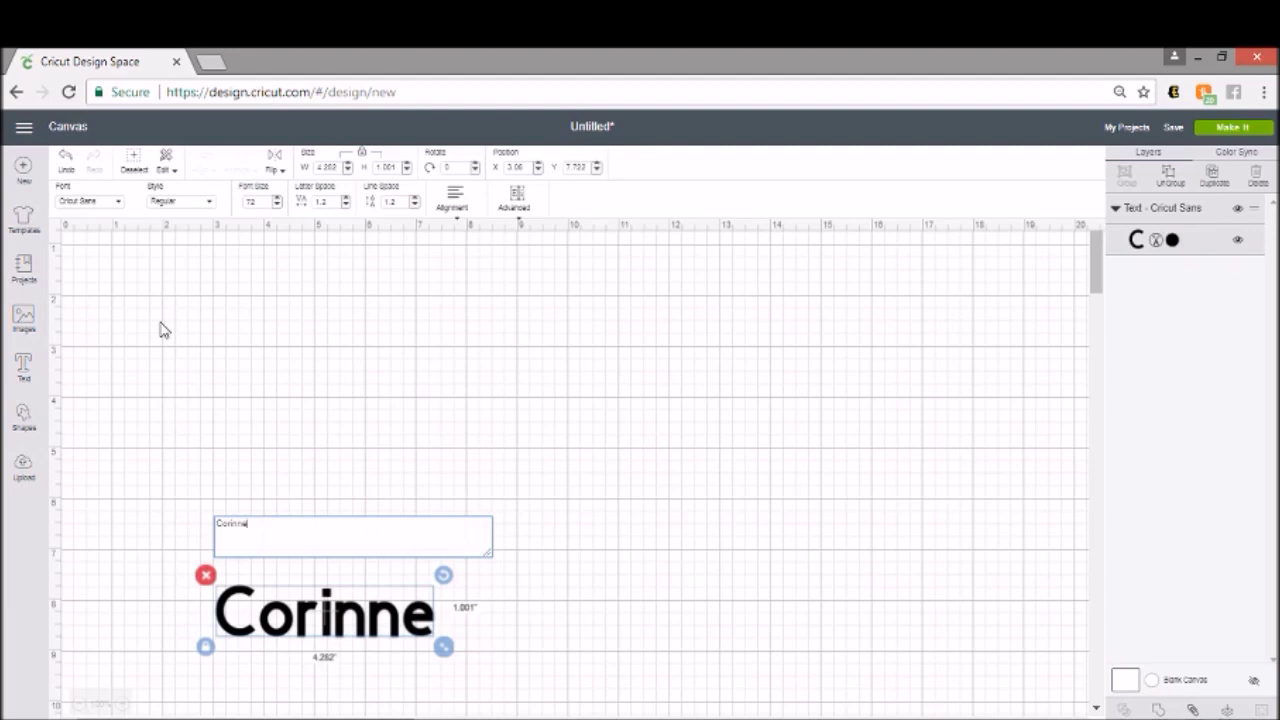
text(|)
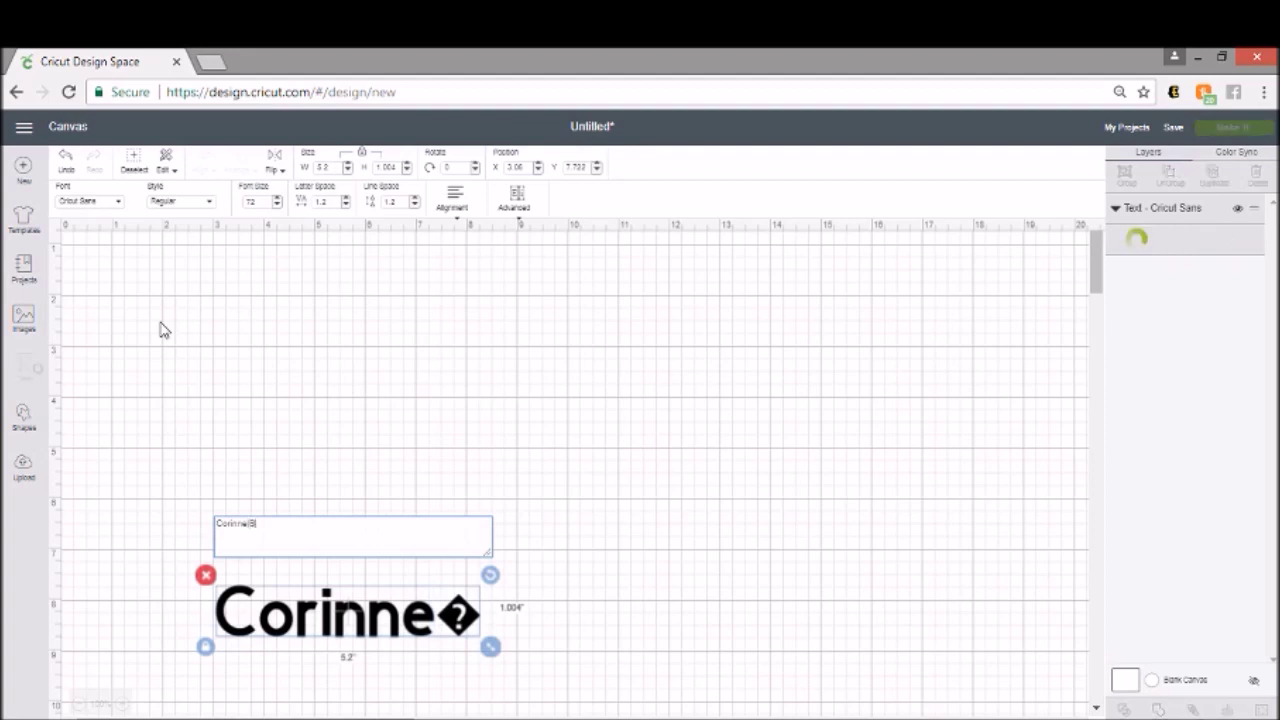
text(Brian)
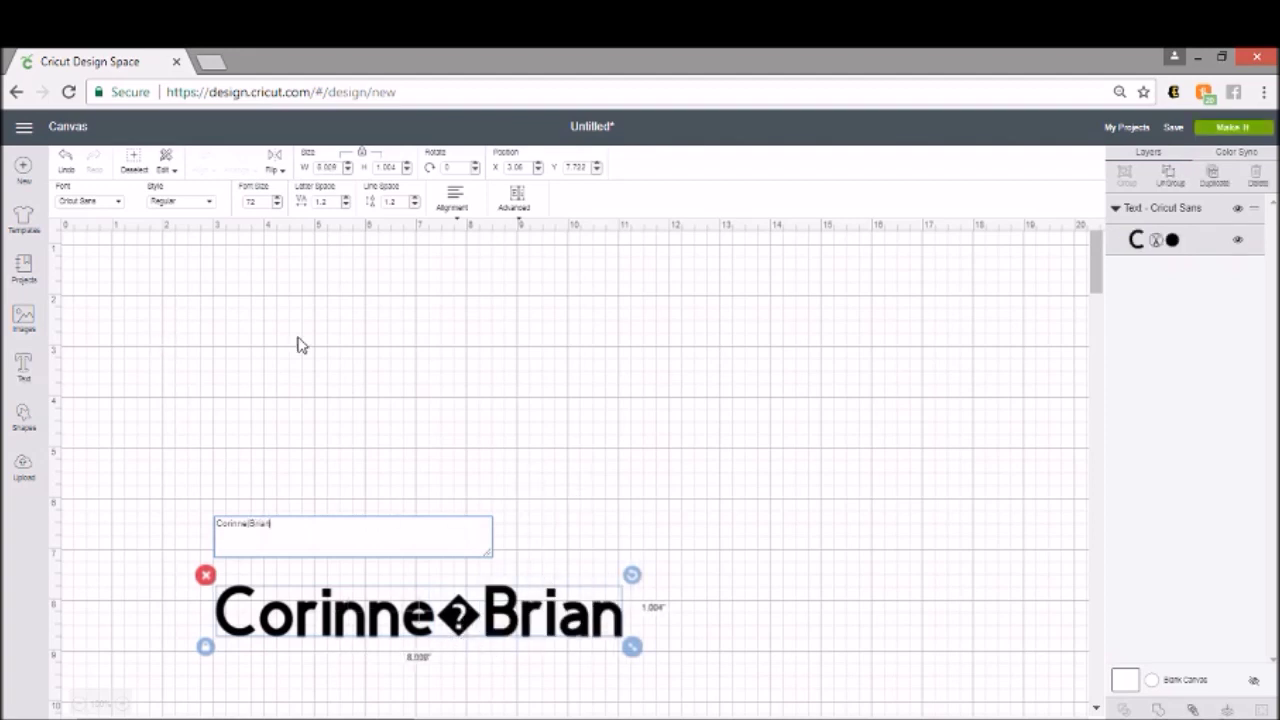
click(116, 208)
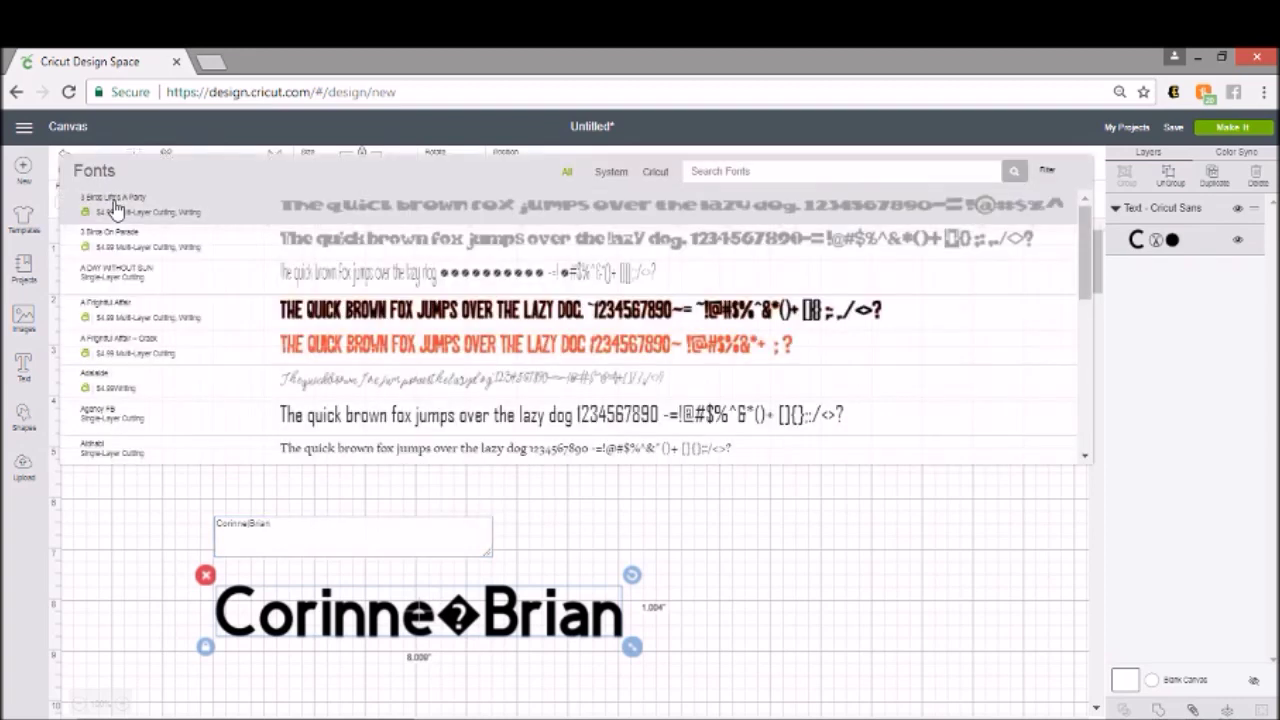
Filter fonts to System, search 'i love' and apply I Love Glitter to the names.
click(611, 171)
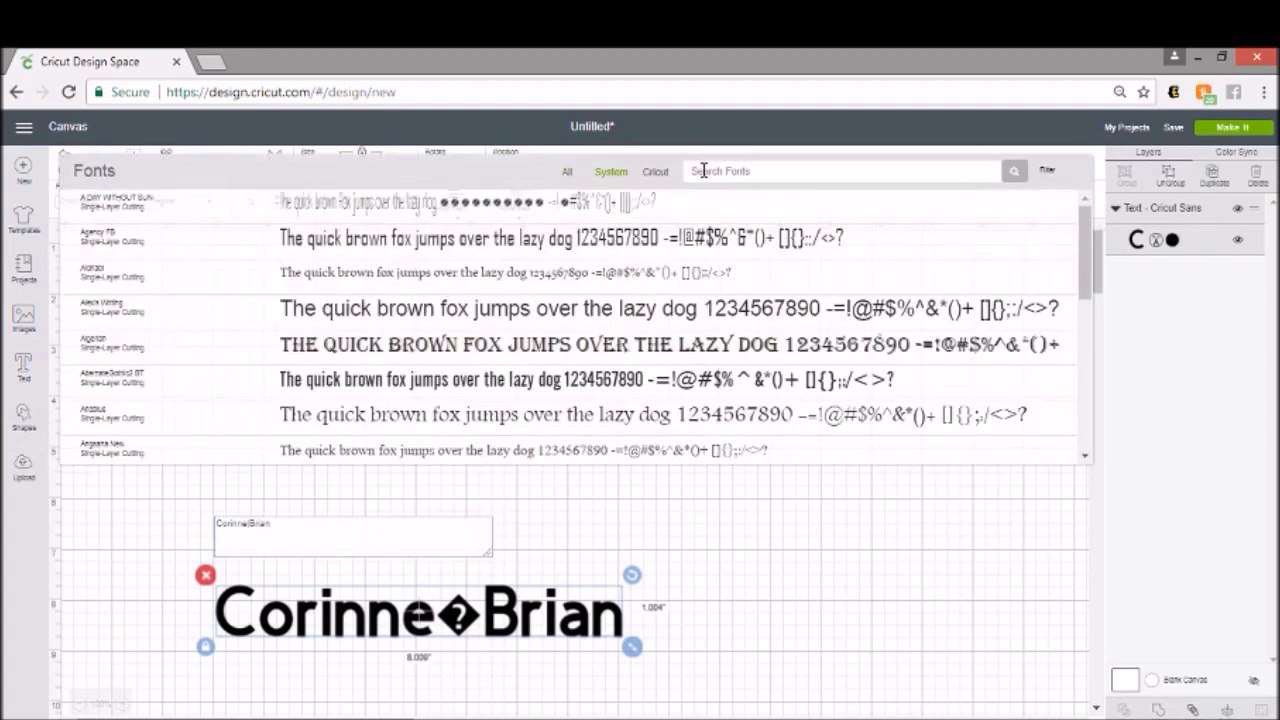
click(704, 171)
text(i love)
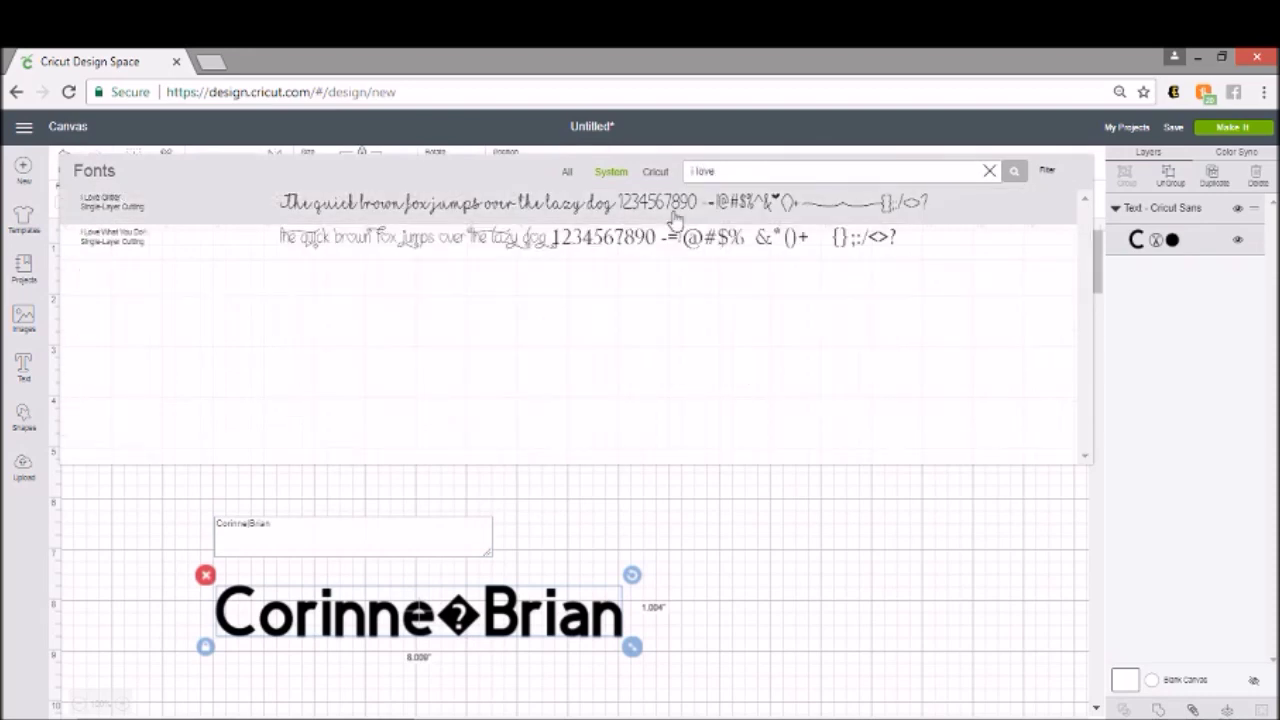
click(494, 211)
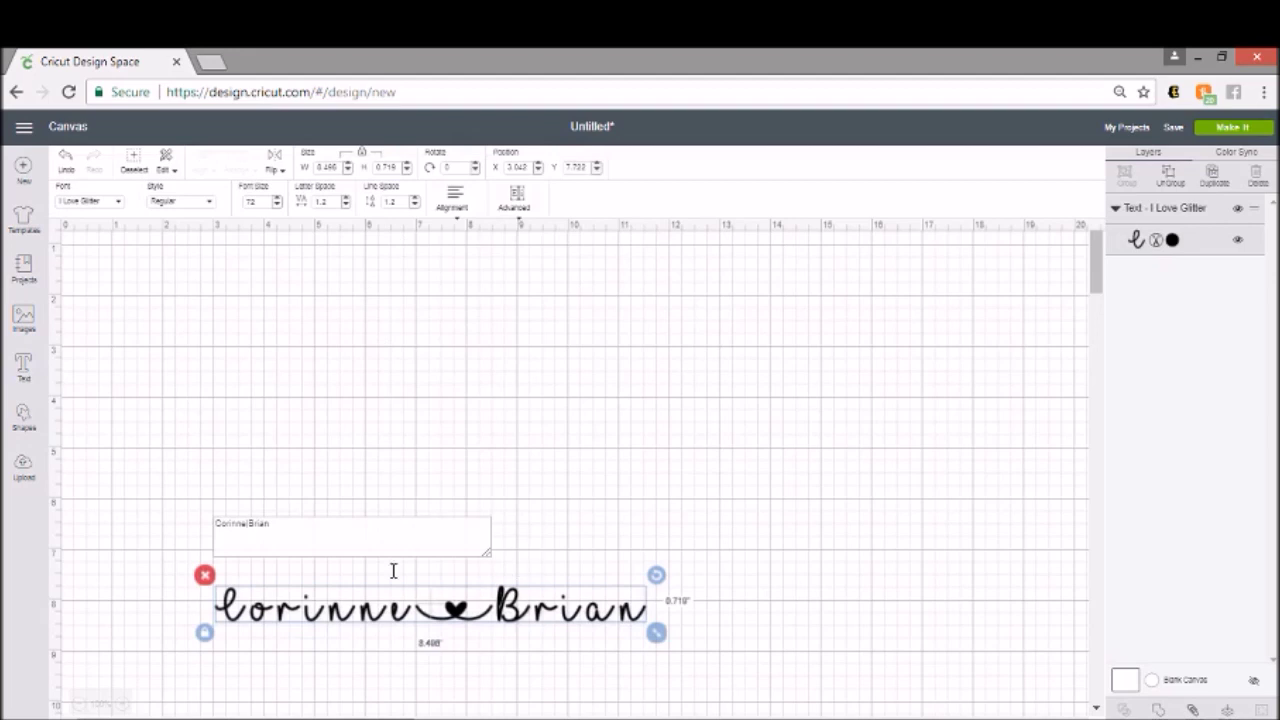
Tighten the names' letter spacing down to -0.1.
click(345, 205)
click(345, 205)
click(345, 205)
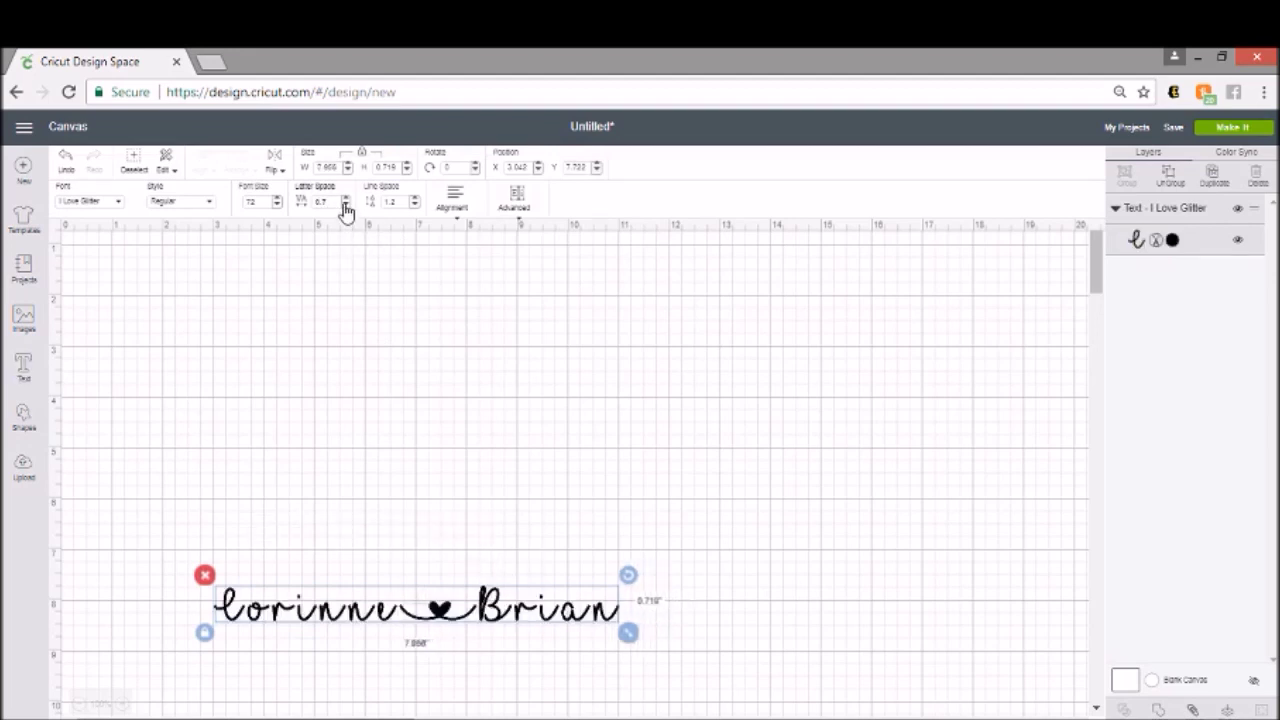
click(345, 206)
click(345, 206)
click(345, 206)
click(345, 206)
click(345, 206)
click(345, 206)
click(345, 206)
click(345, 206)
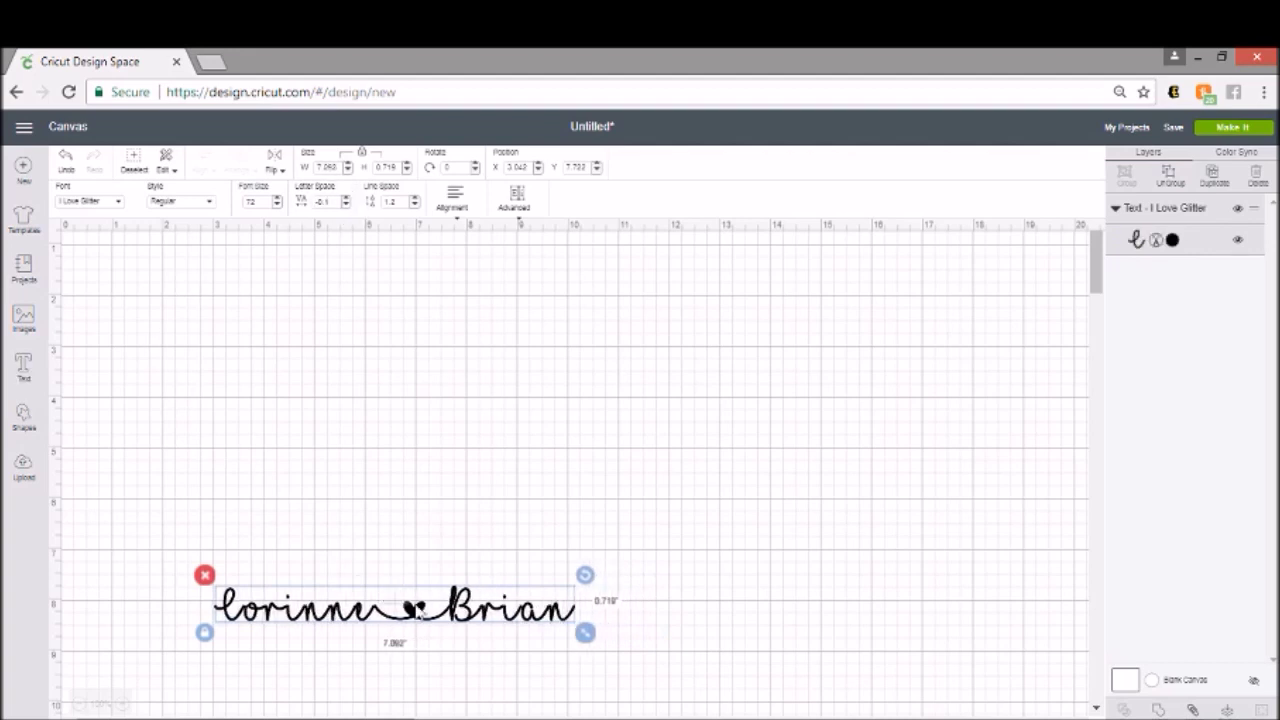
Move the names text higher up the canvas.
drag(420, 612, 467, 404)
click(489, 591)
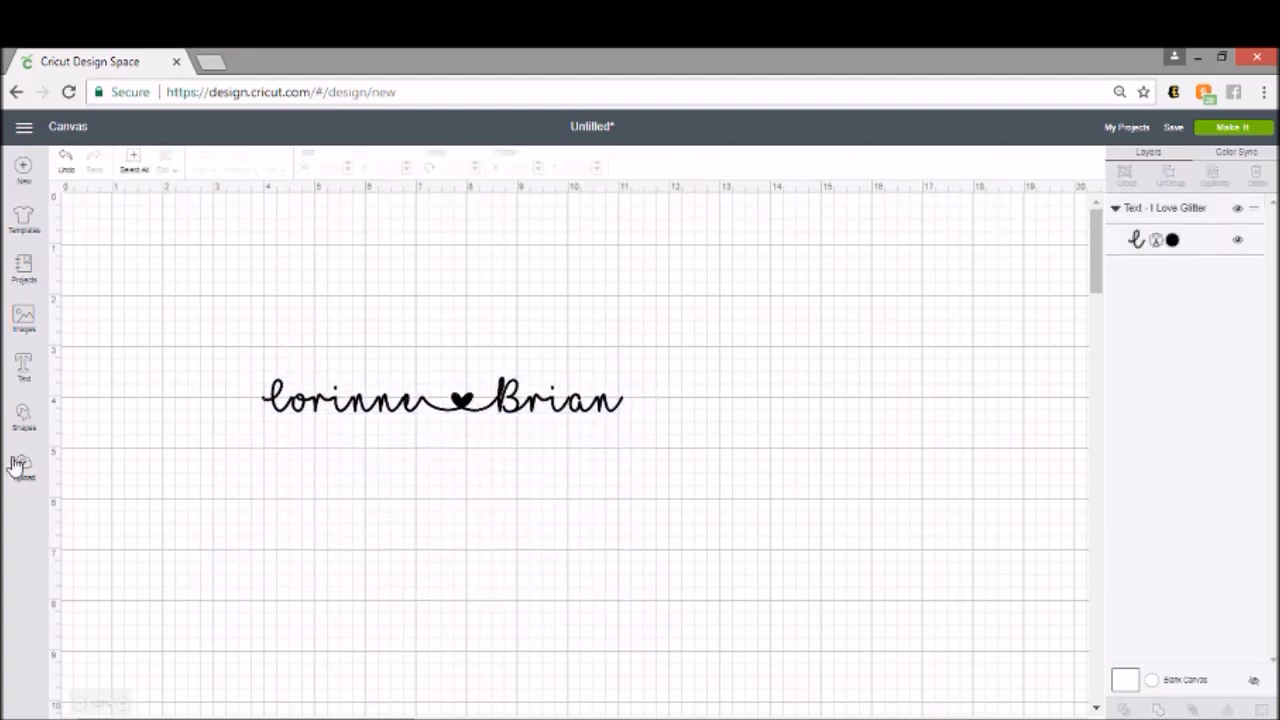
click(22, 368)
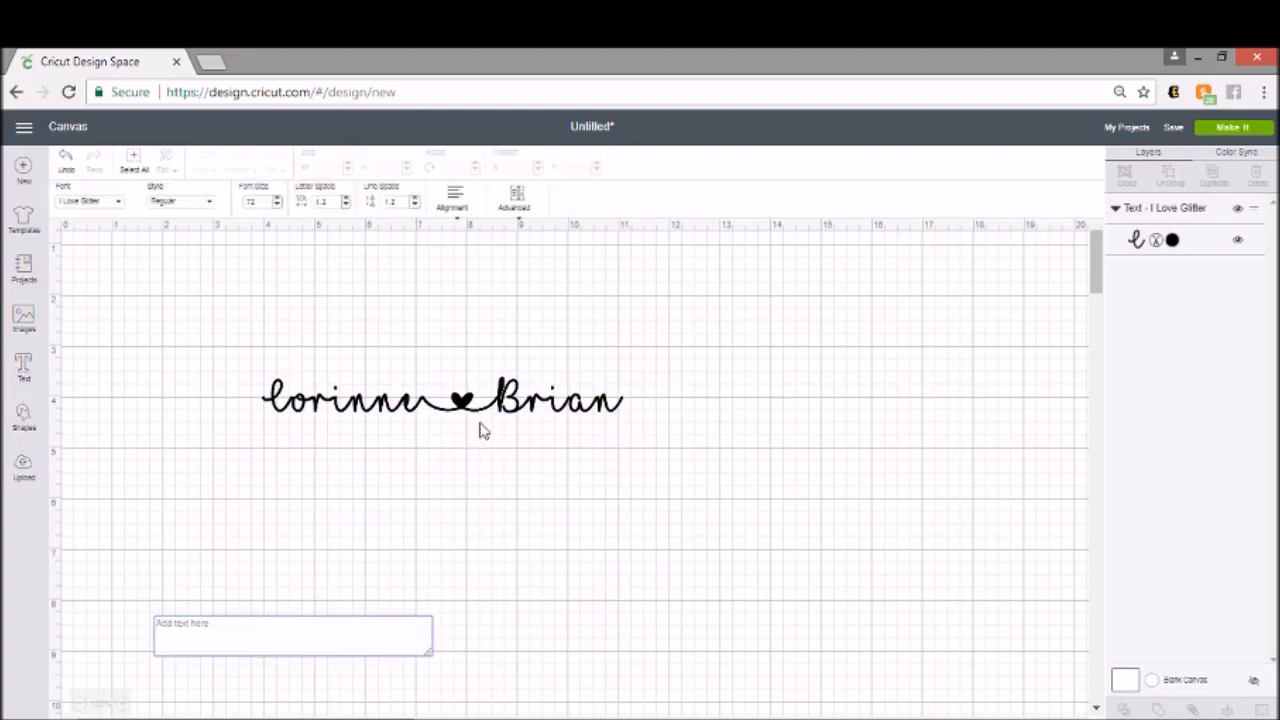
Paste the swirl character into the new text and set it in Unicorn Calligraphy.
key(ctrl+v)
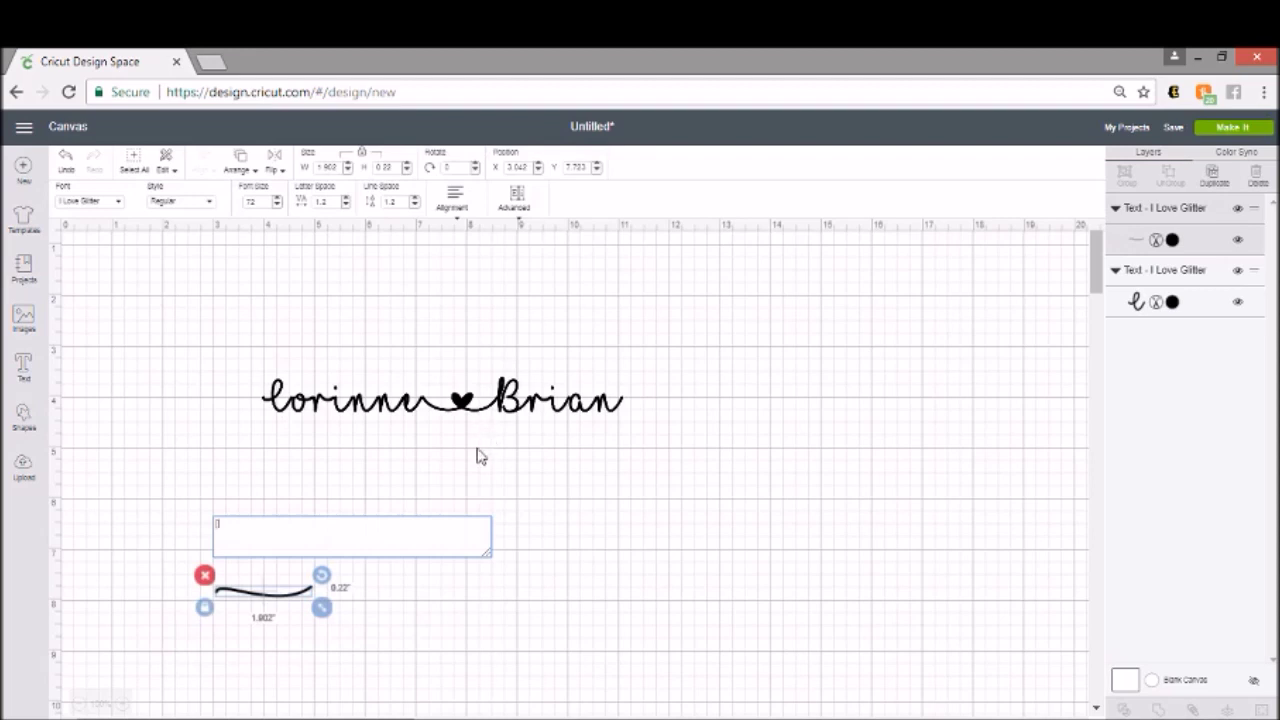
click(100, 200)
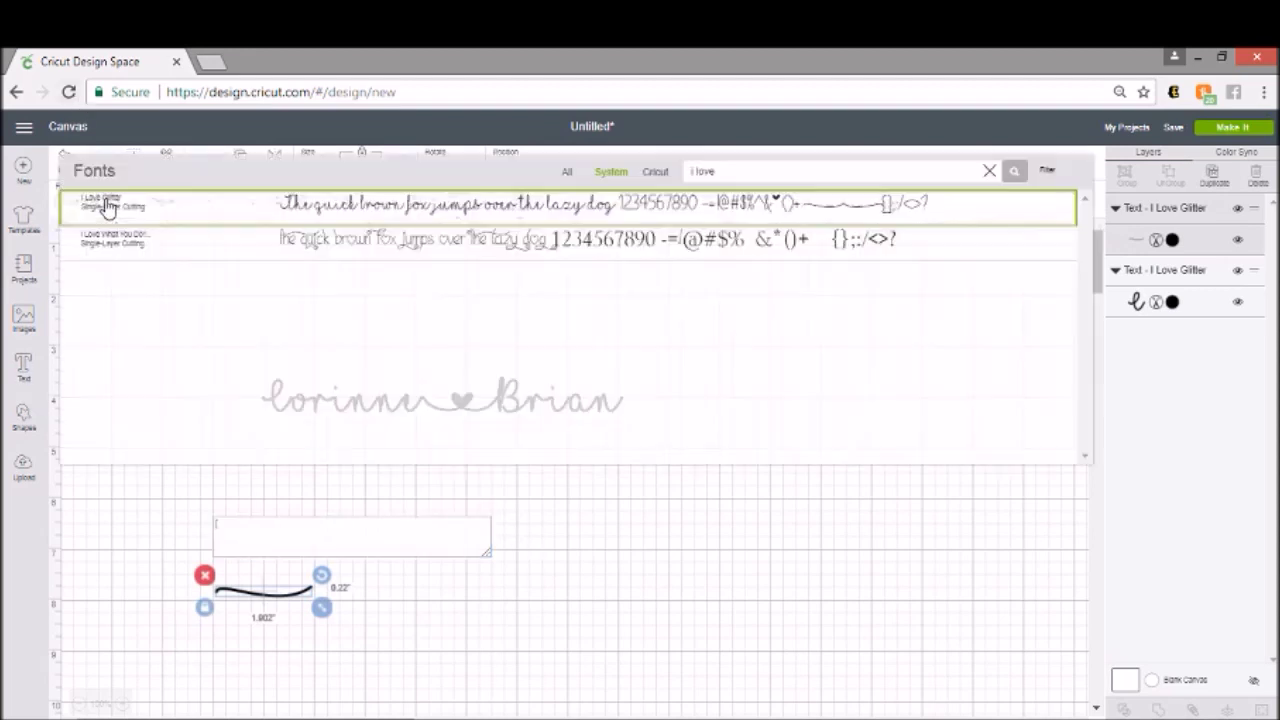
triple_click(712, 170)
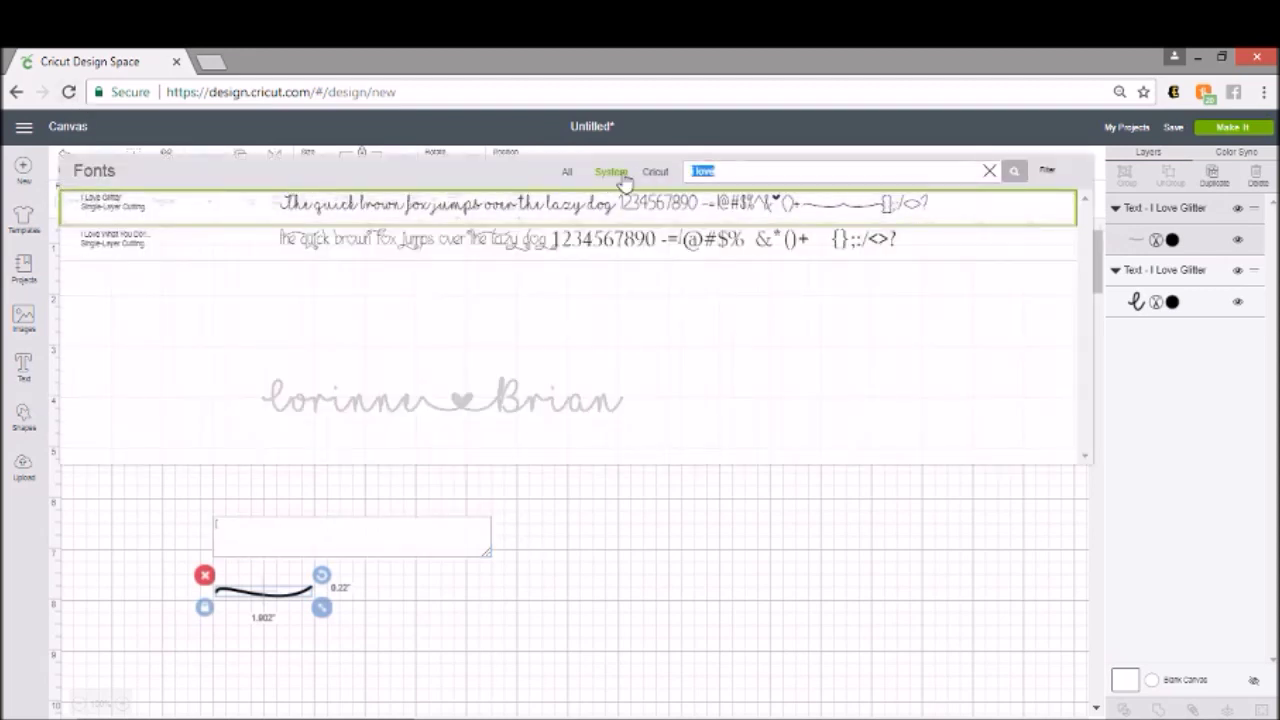
click(622, 178)
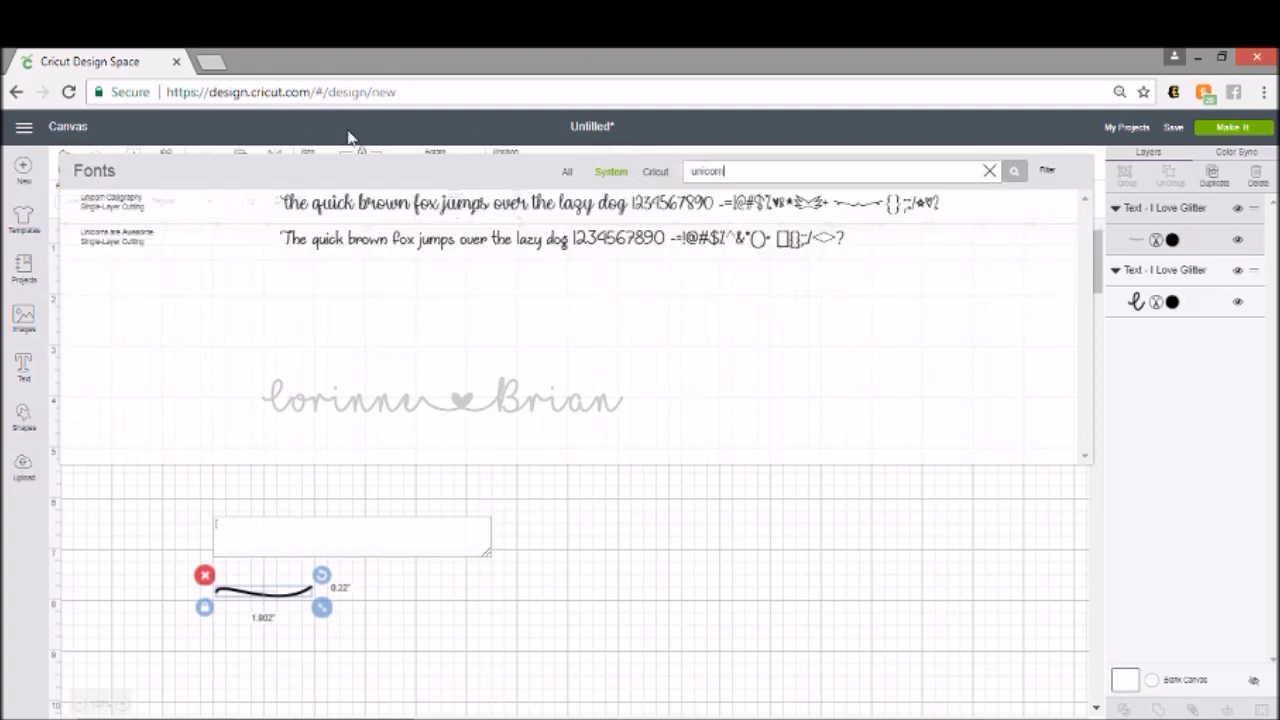
click(348, 209)
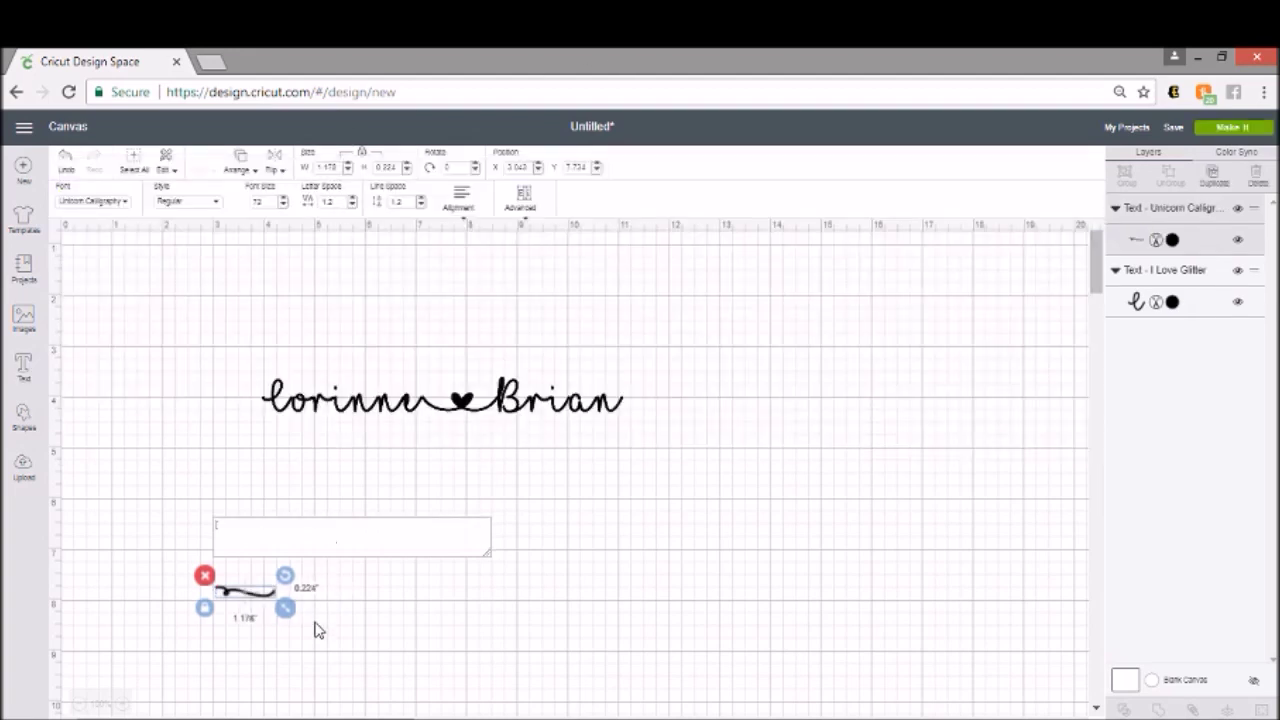
Position the swirl just left of the names, then bring Character Map back up.
click(262, 607)
drag(262, 607, 210, 488)
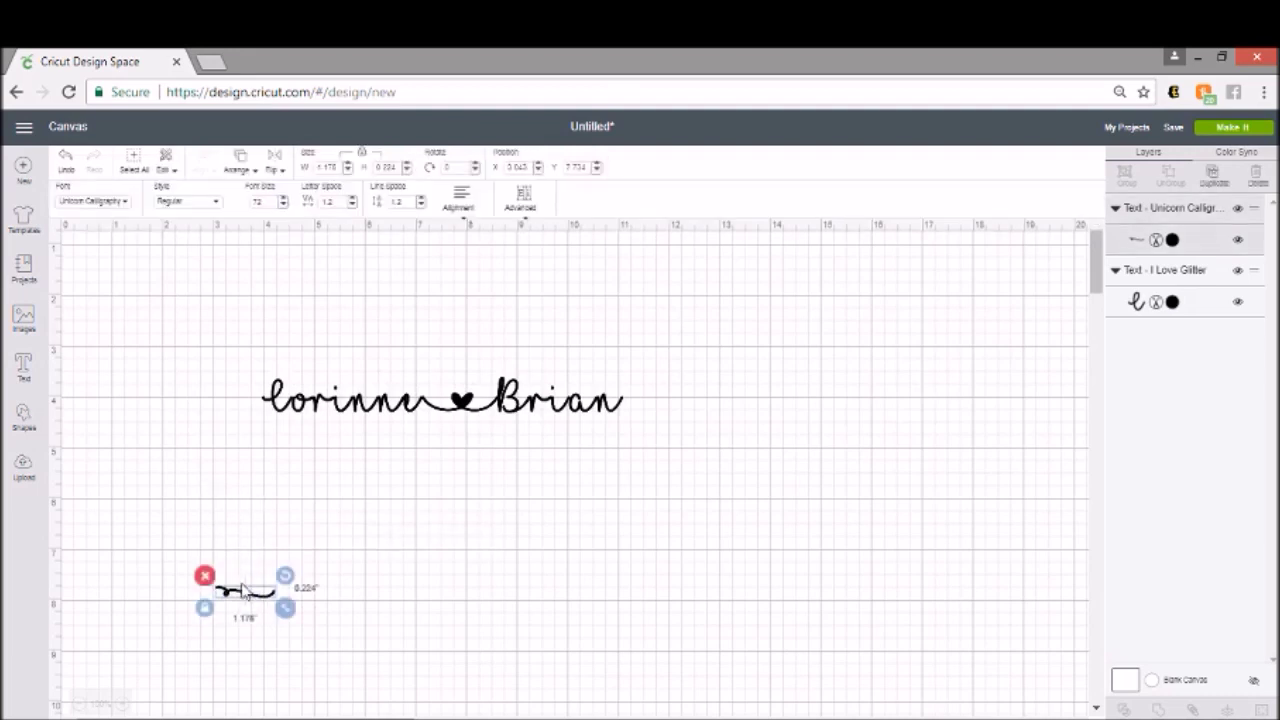
drag(250, 598, 236, 403)
click(237, 449)
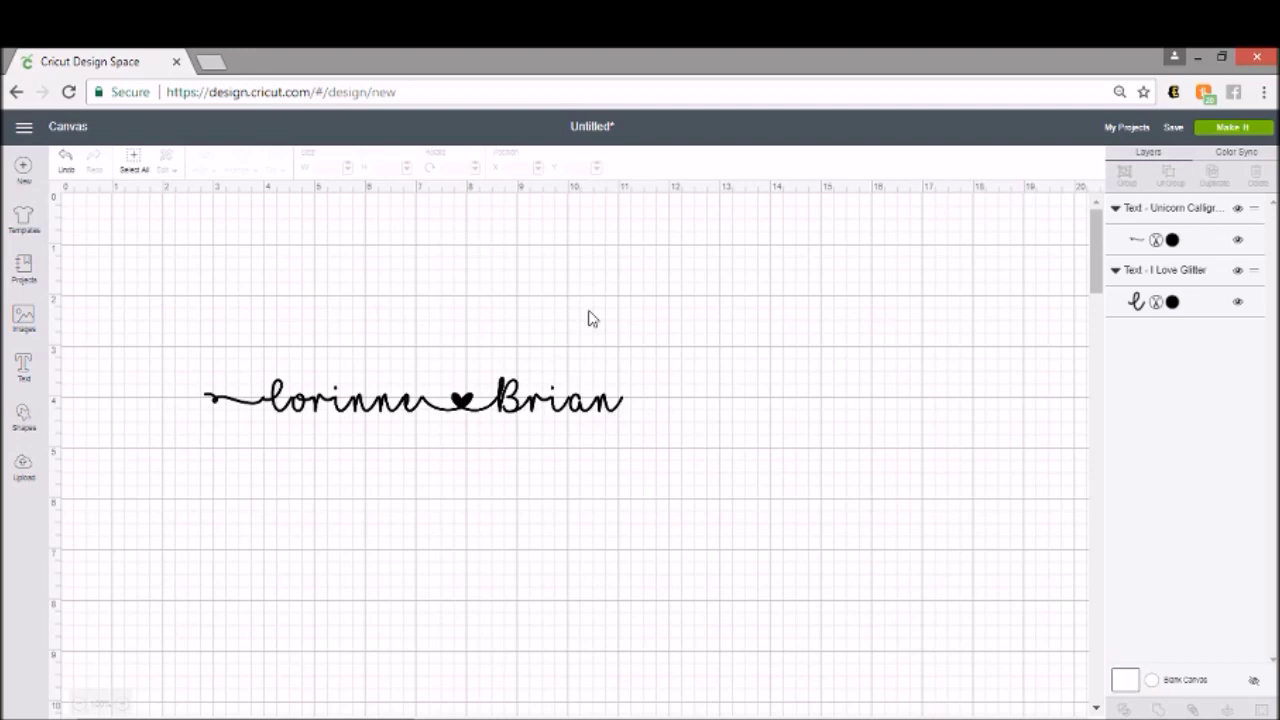
click(340, 719)
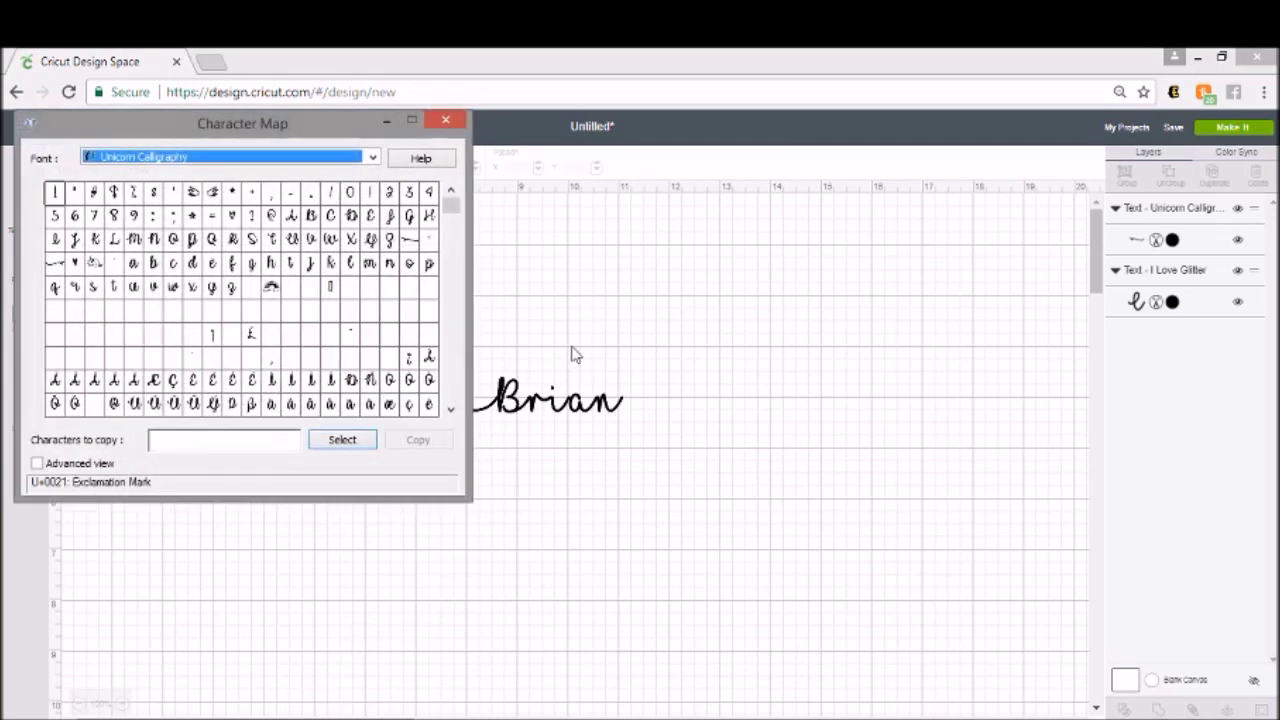